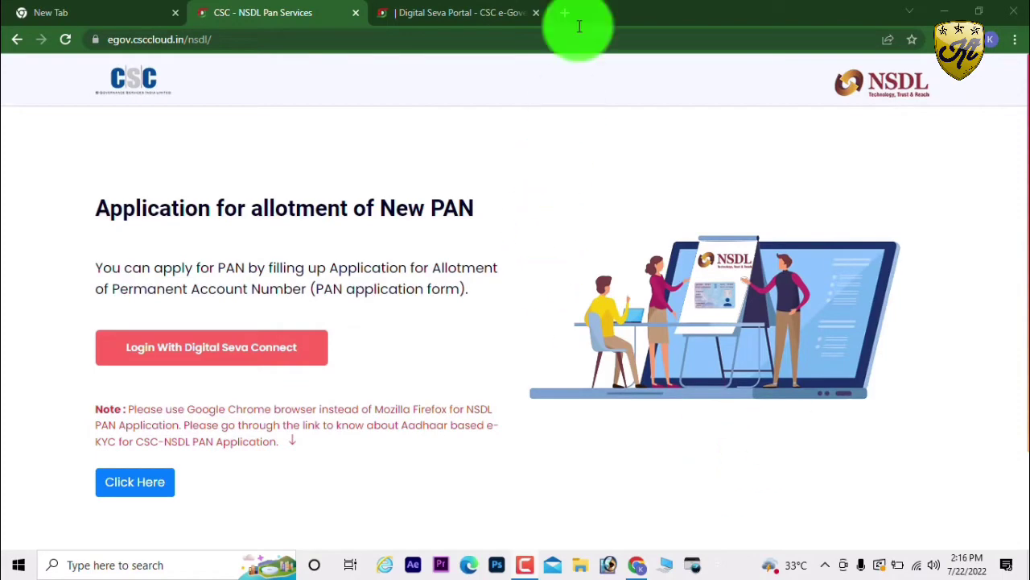
# Search the Digital Seva portal for nsdl and try to log in to its PAN Card Services with Digital Seva Connect
pyautogui.click(469, 13)
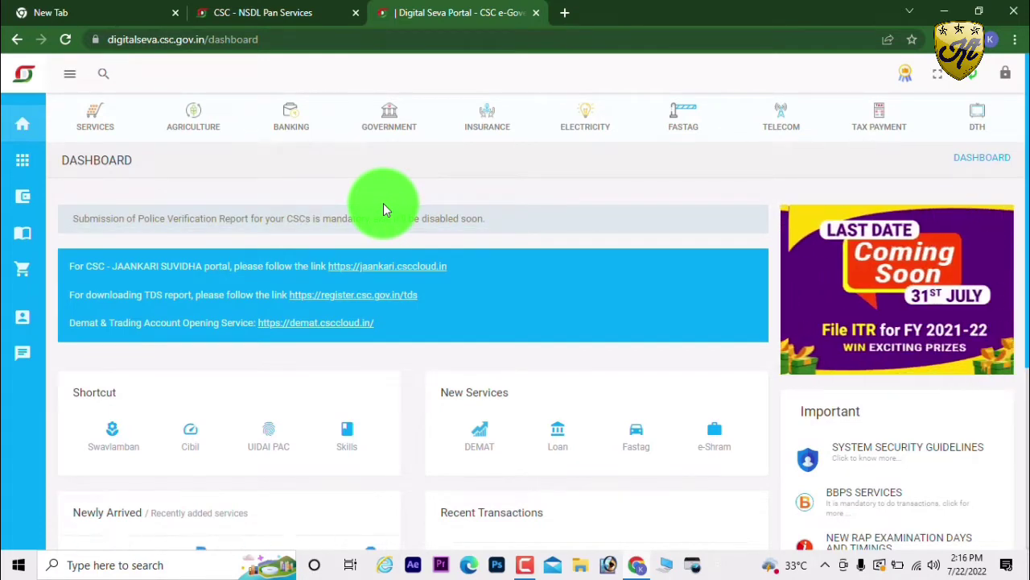
pyautogui.click(104, 76)
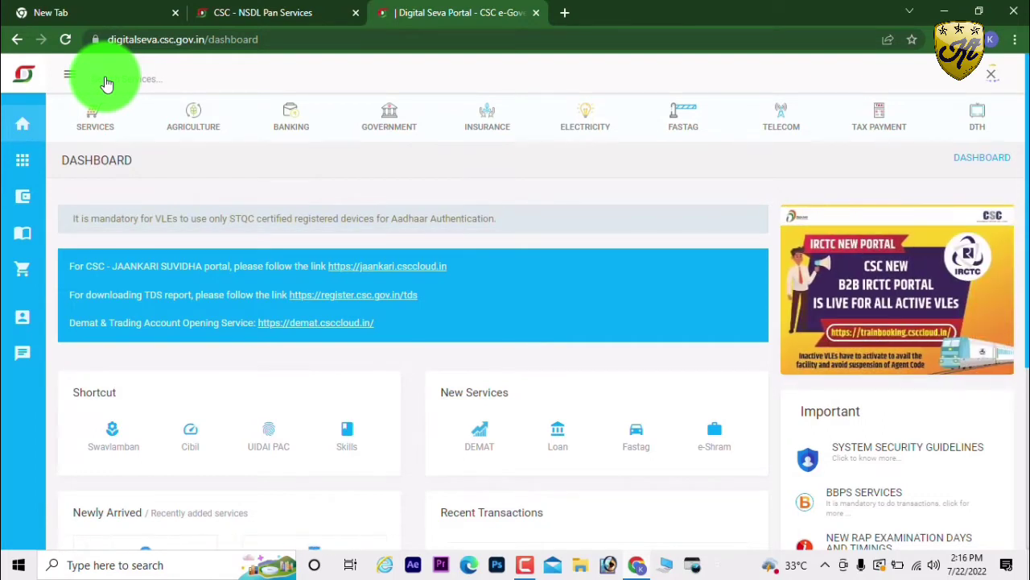
pyautogui.write('nsdl')
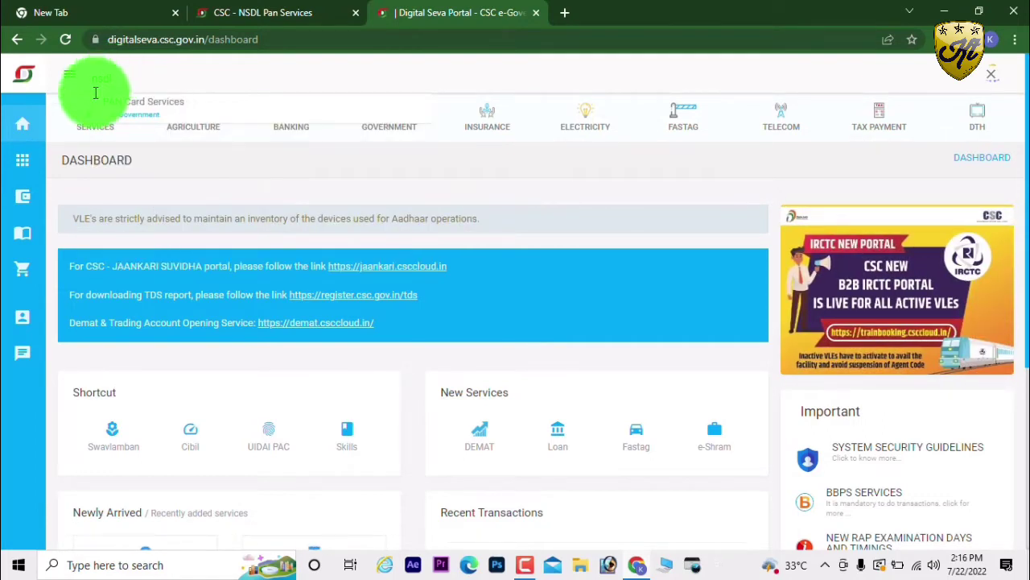
pyautogui.click(149, 112)
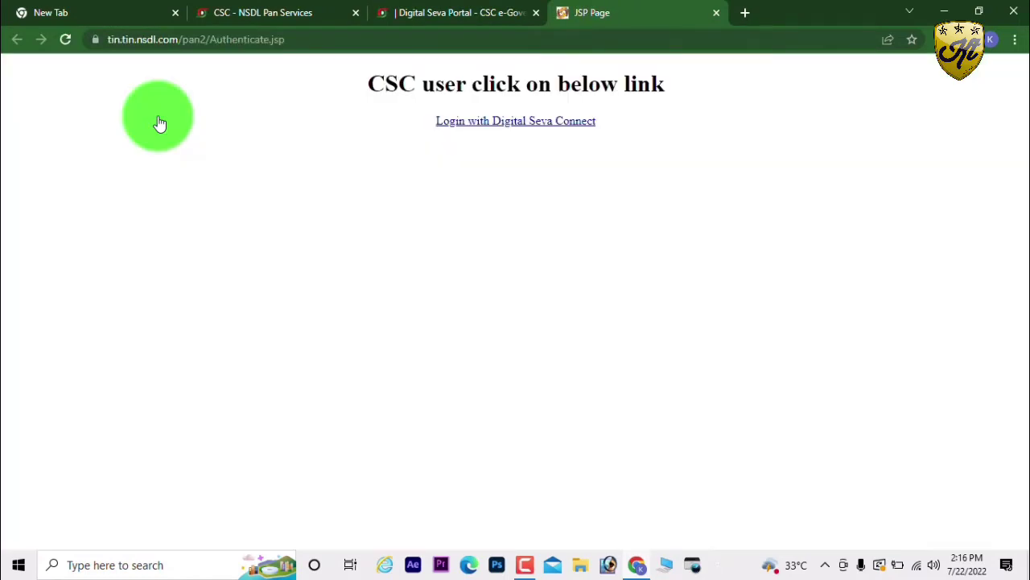
pyautogui.click(499, 127)
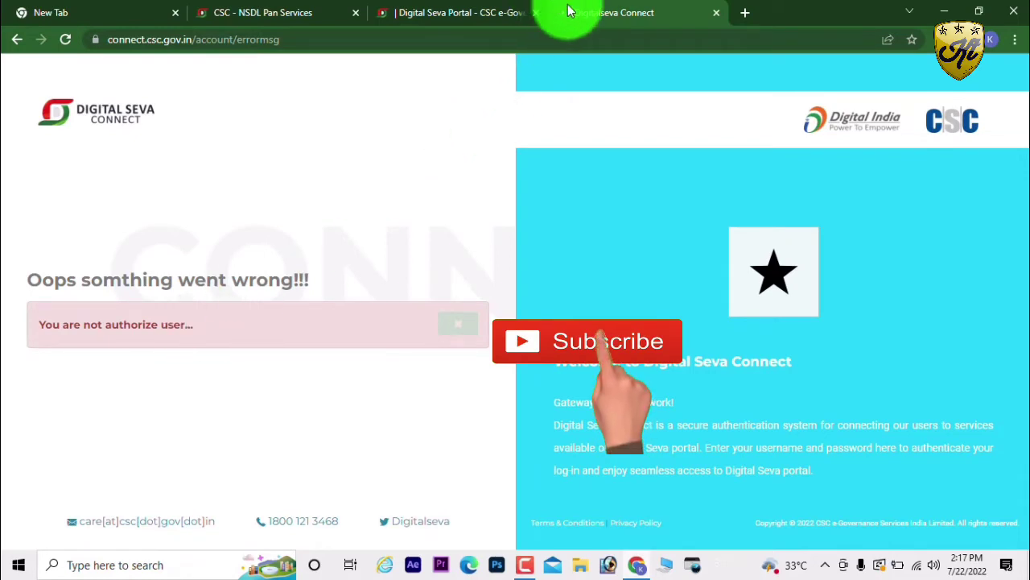
pyautogui.click(717, 13)
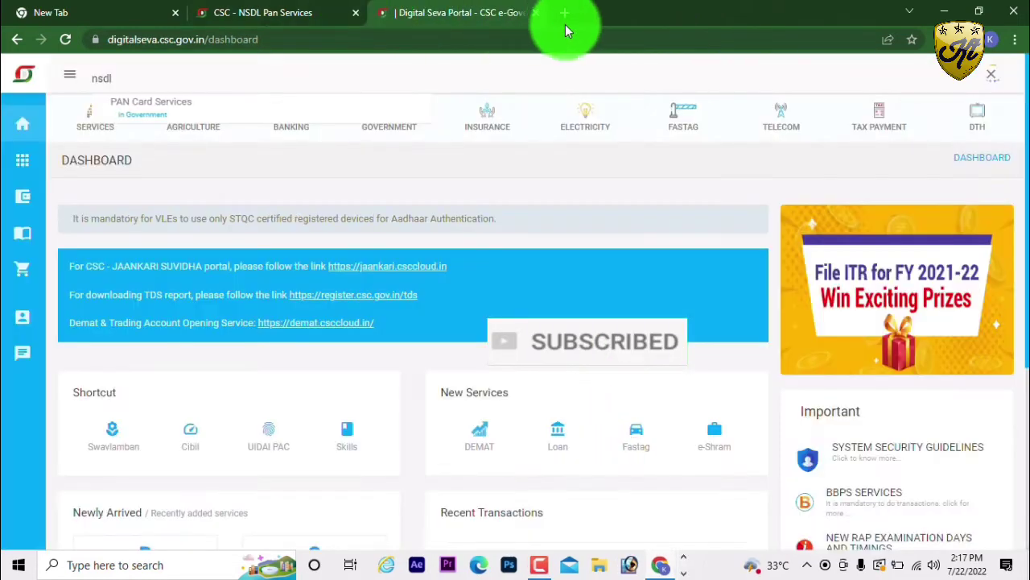
pyautogui.click(567, 18)
pyautogui.click(432, 40)
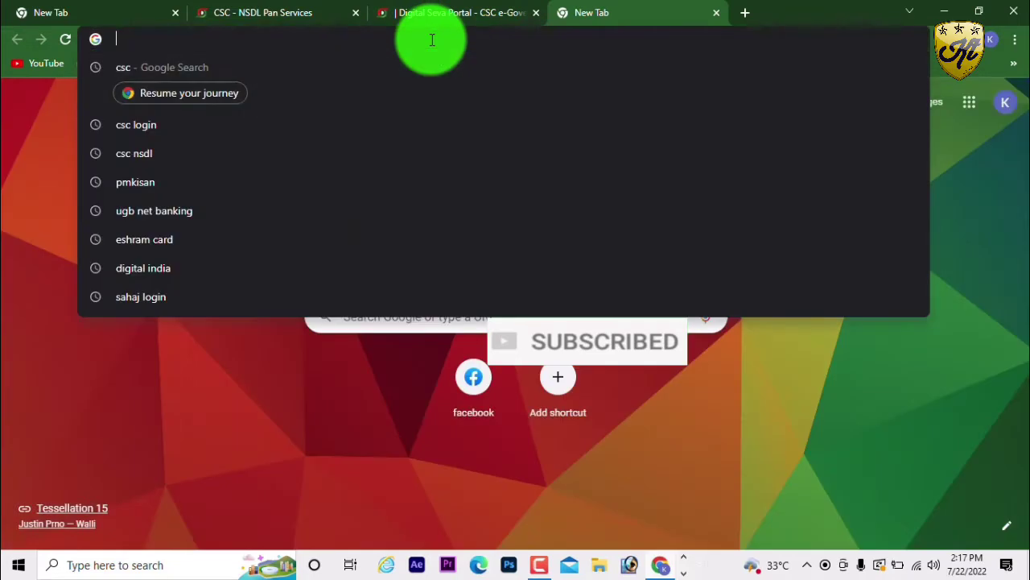
pyautogui.write('csc')
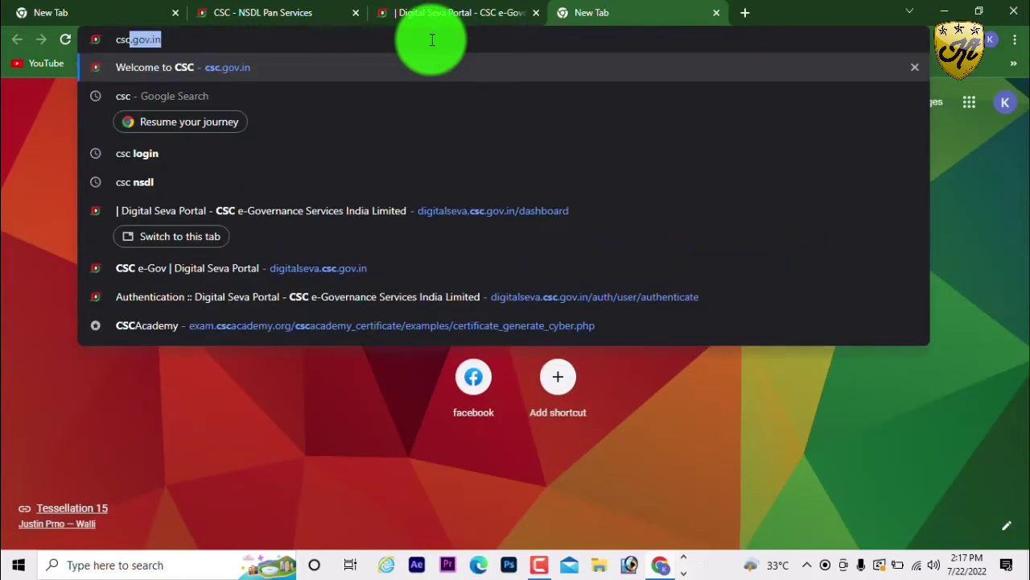
pyautogui.write(' nsdl')
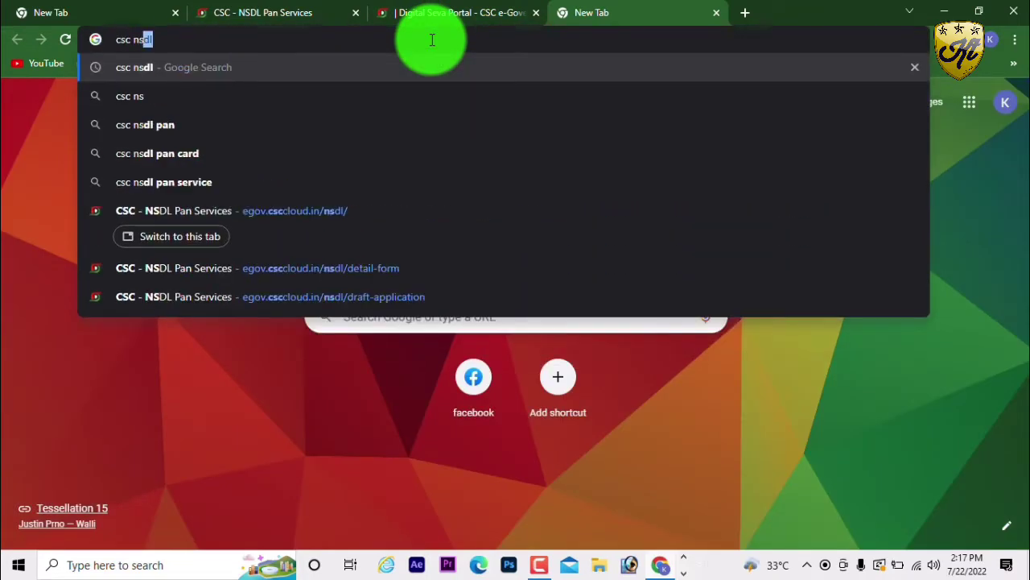
# Sign in to the CSC NSDL PAN Services site with Digital Seva Connect, using the saved credentials and entering the captcha text
pyautogui.click(296, 12)
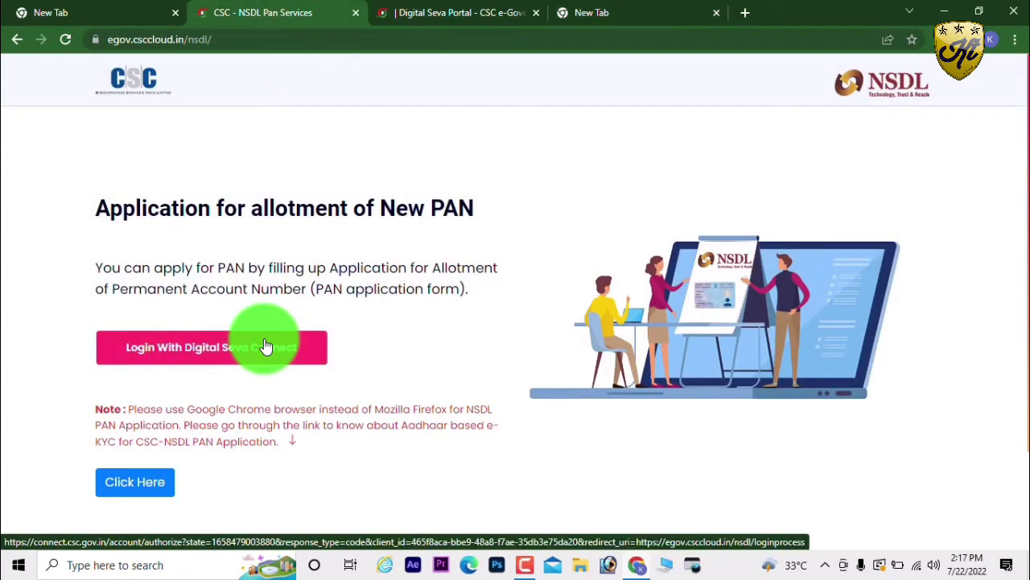
pyautogui.click(173, 346)
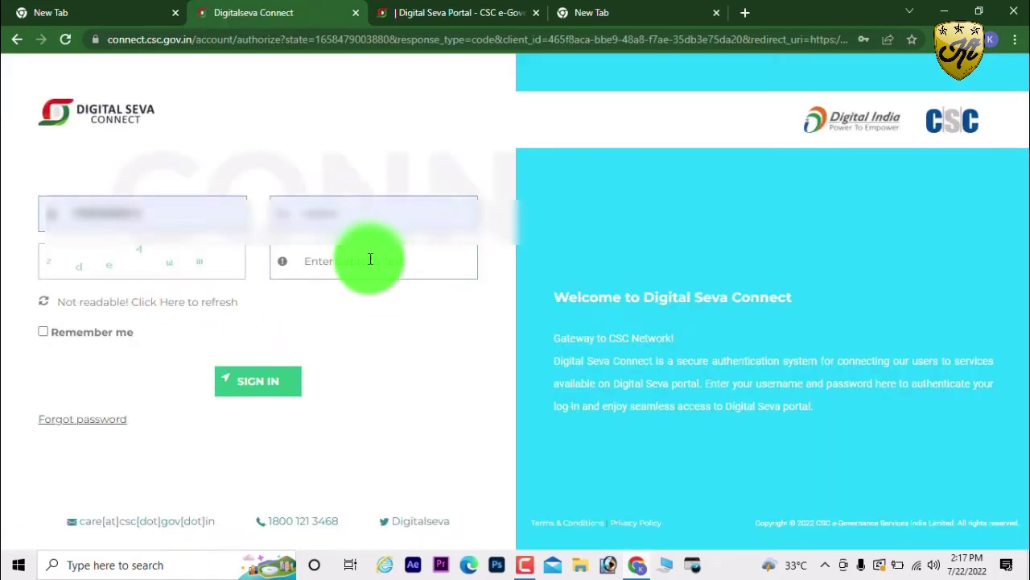
pyautogui.click(370, 259)
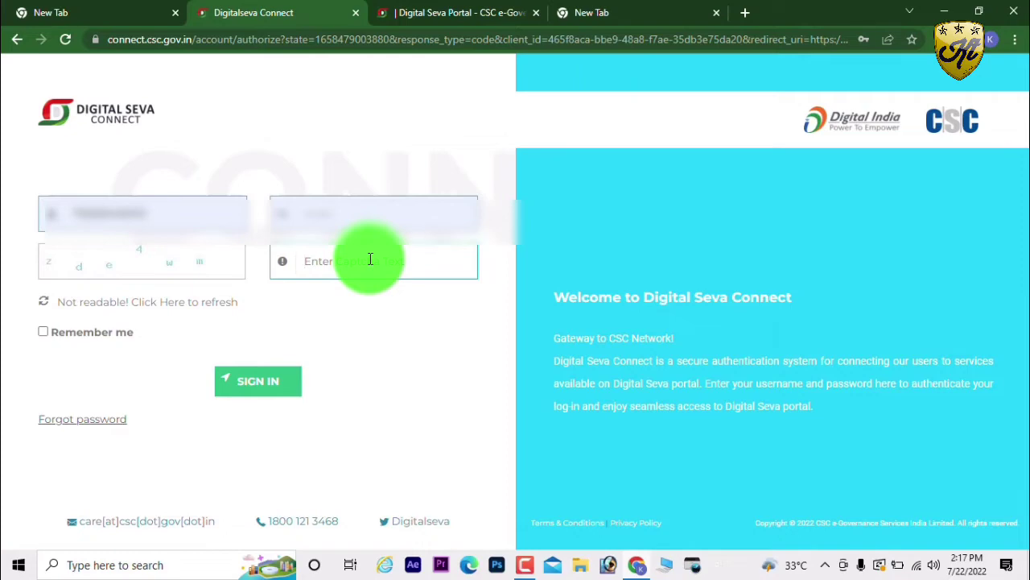
pyautogui.write('ade4')
pyautogui.click(257, 381)
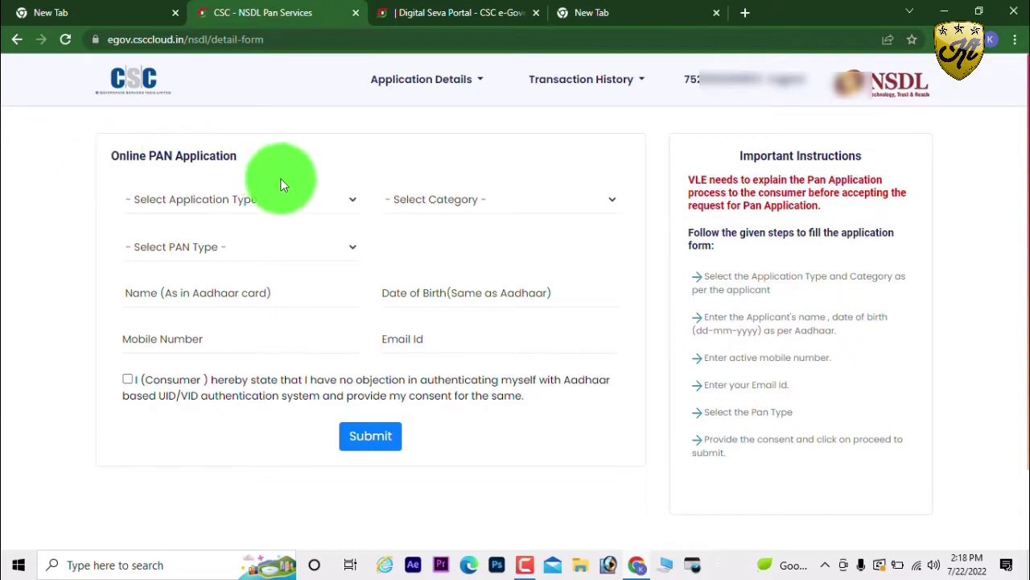
# Set the application type to PAN - Indian Citizen (Form 49A), category to INDIVIDUAL and PAN type to Physical PAN Card/E -PAN Card
pyautogui.click(193, 200)
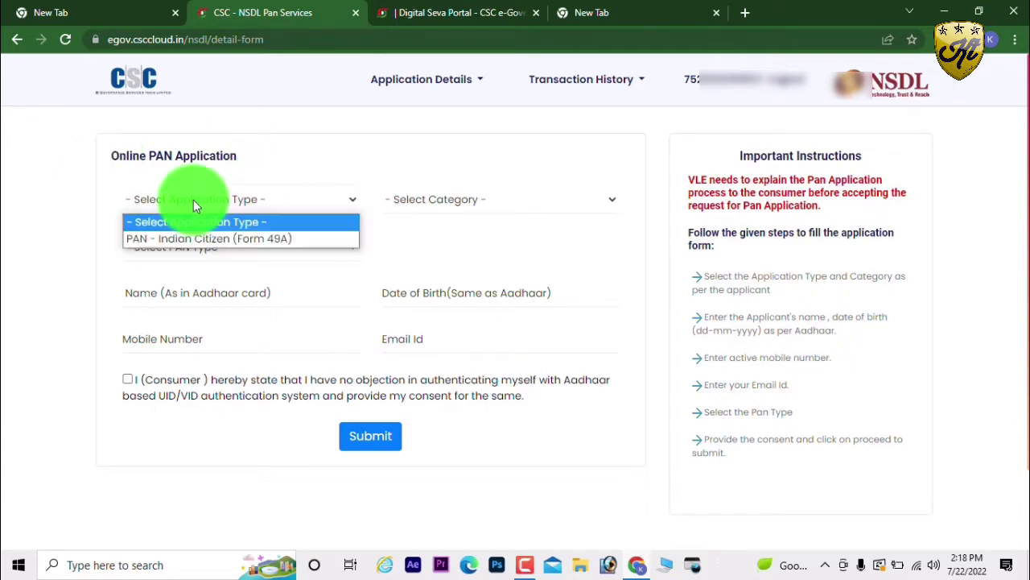
pyautogui.click(181, 239)
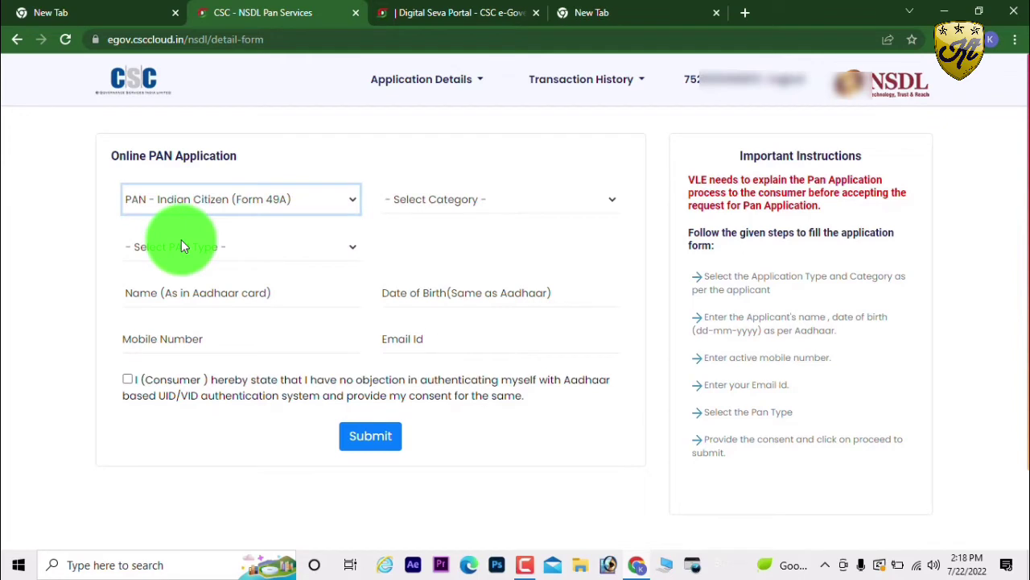
pyautogui.click(435, 203)
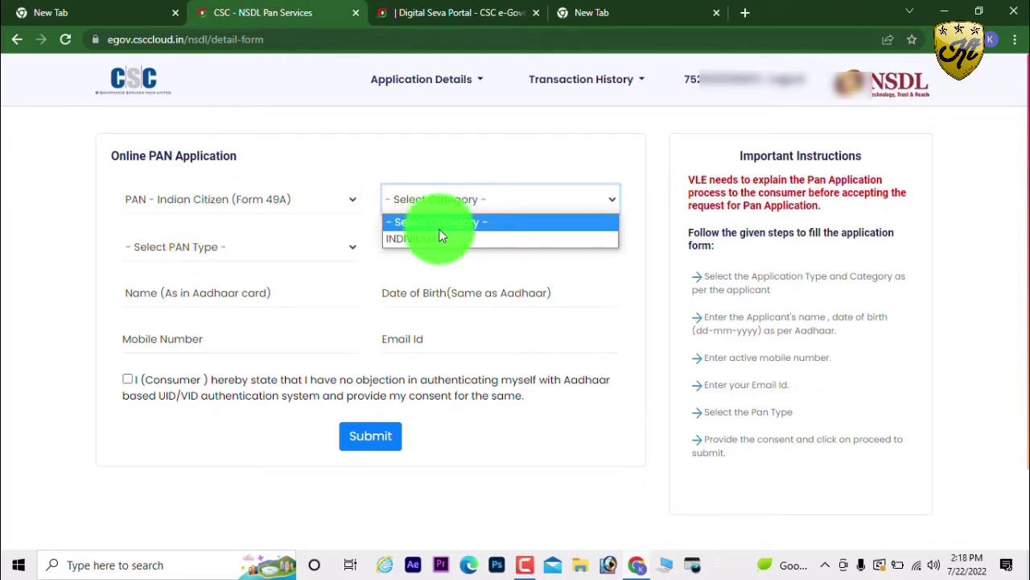
pyautogui.click(439, 237)
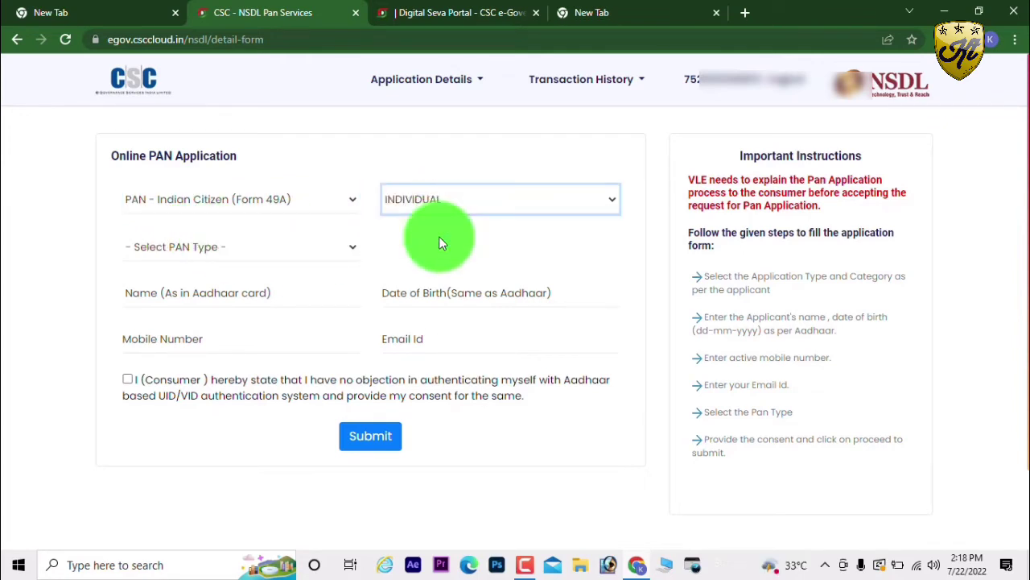
pyautogui.click(310, 250)
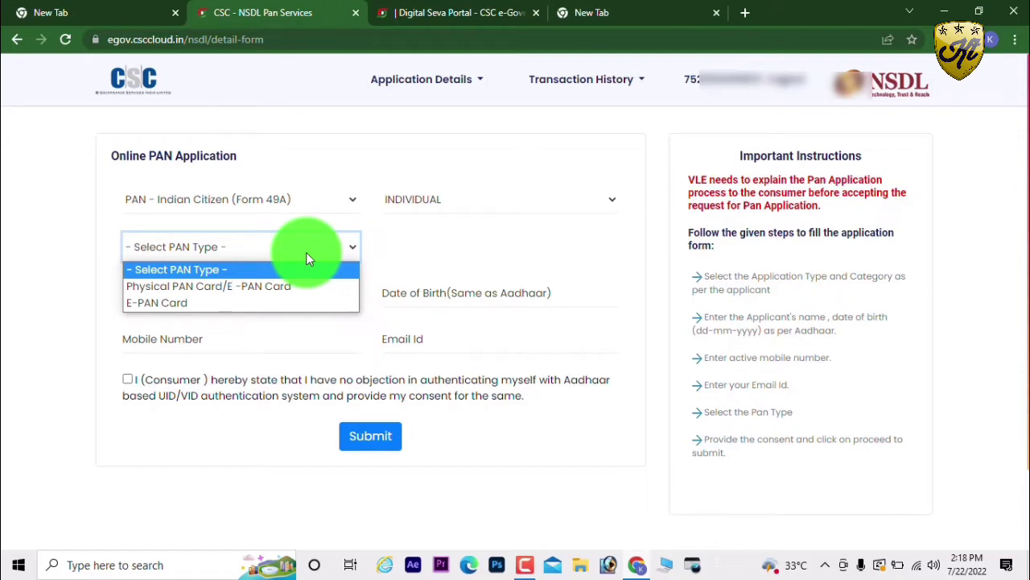
pyautogui.click(257, 287)
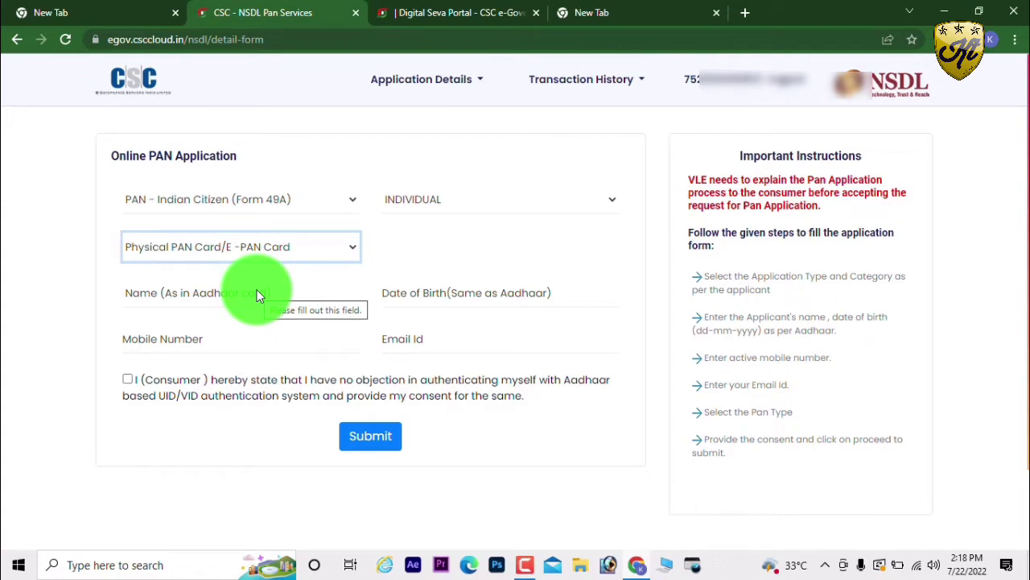
# Fill in the applicant's name, date of birth, mobile number and e-mail, accept the Aadhaar consent, and submit the application
pyautogui.click(177, 296)
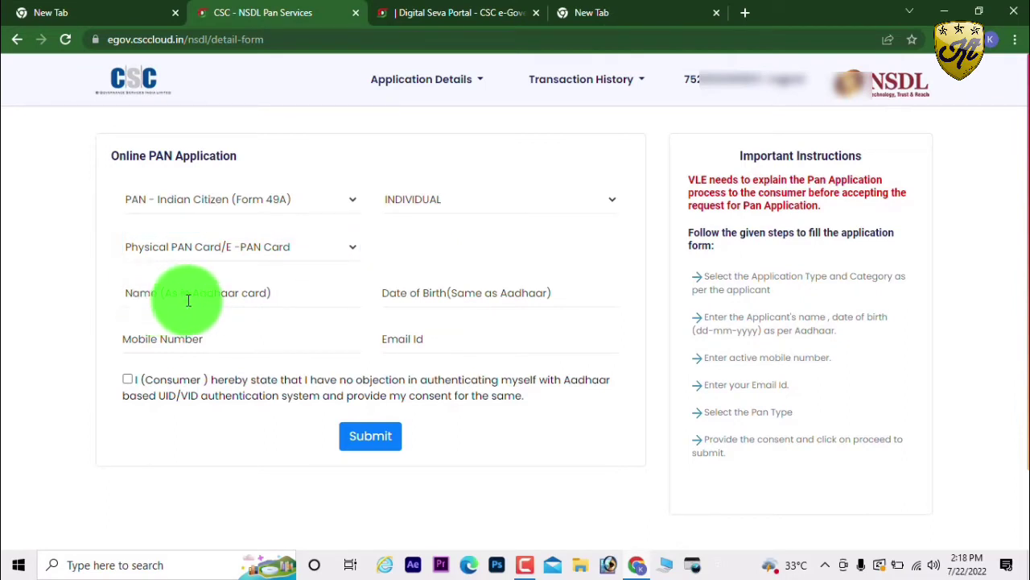
pyautogui.click(457, 293)
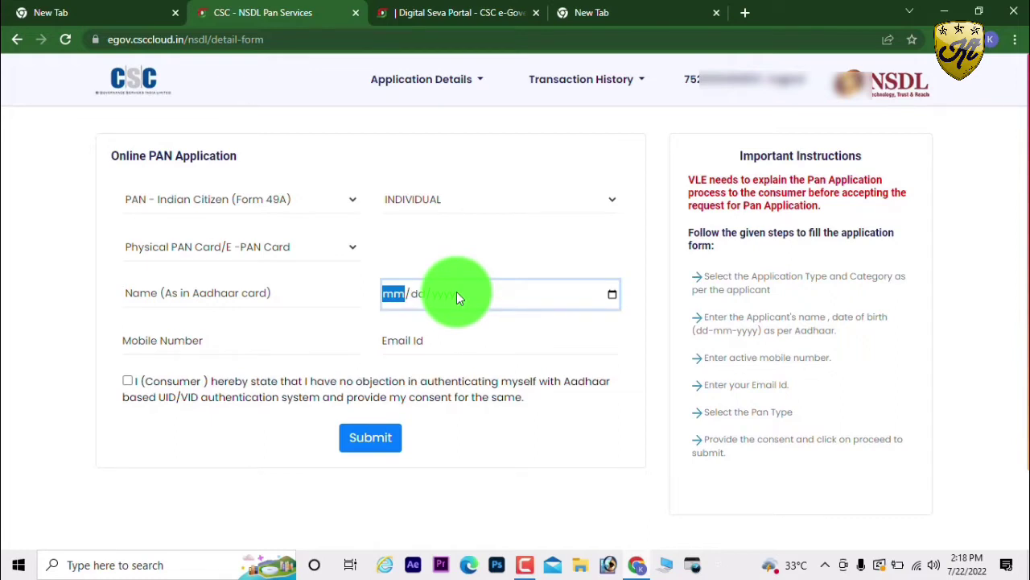
pyautogui.click(266, 338)
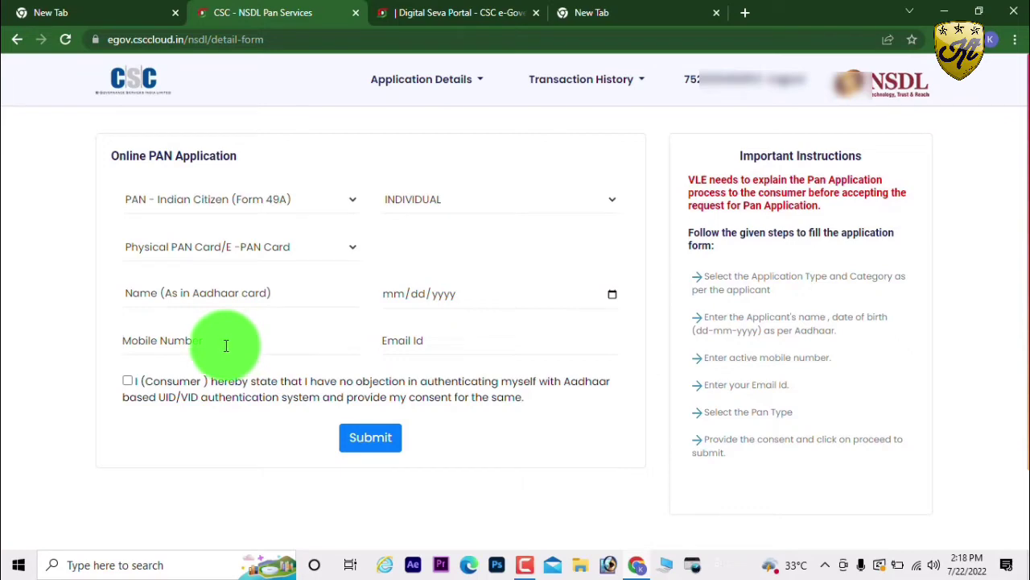
pyautogui.click(429, 341)
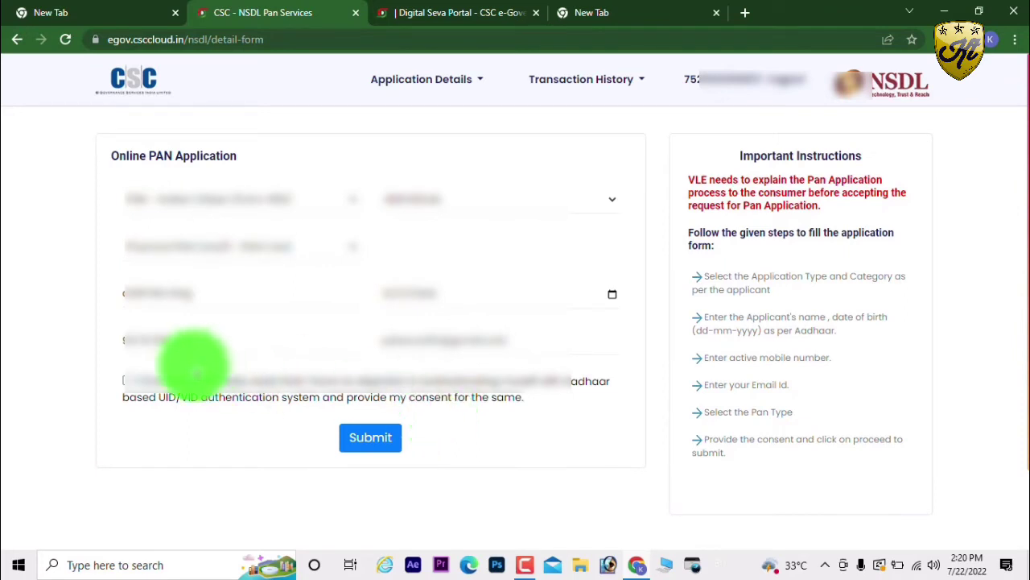
pyautogui.click(134, 390)
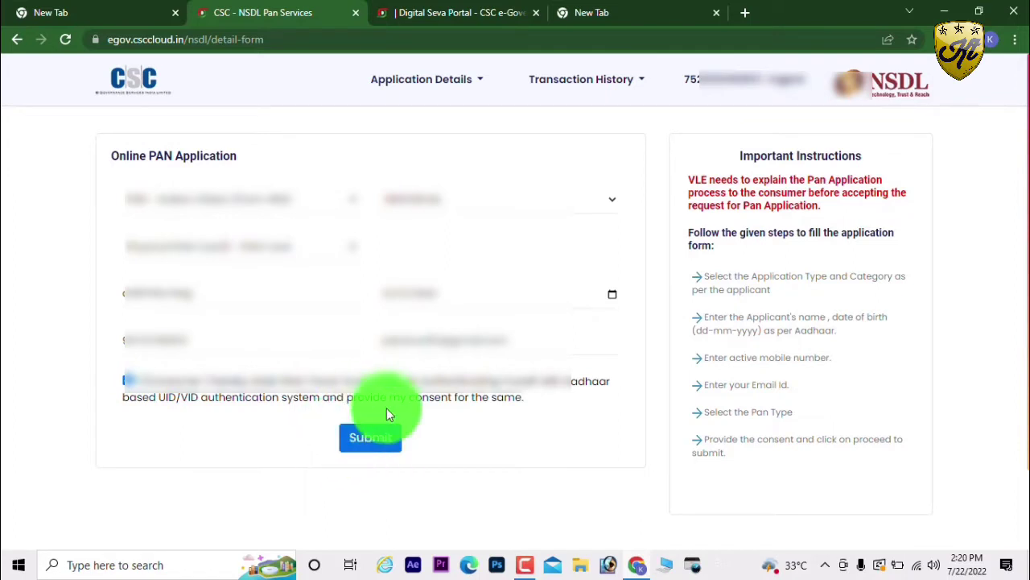
pyautogui.click(368, 437)
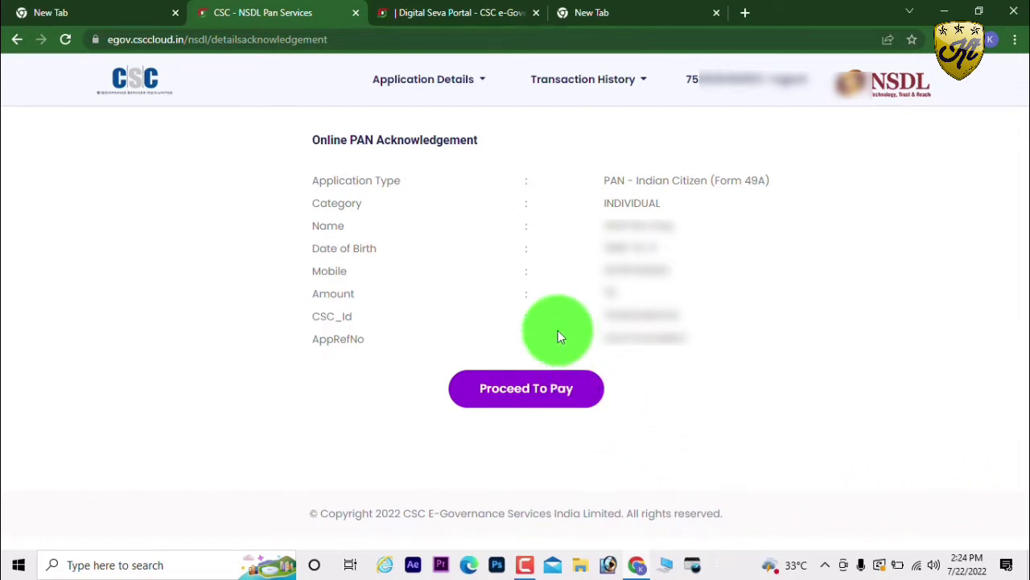
# Pay the application fee from the CSC wallet using the account password and wallet PIN, declining the browser's offer to update the saved password
pyautogui.click(525, 388)
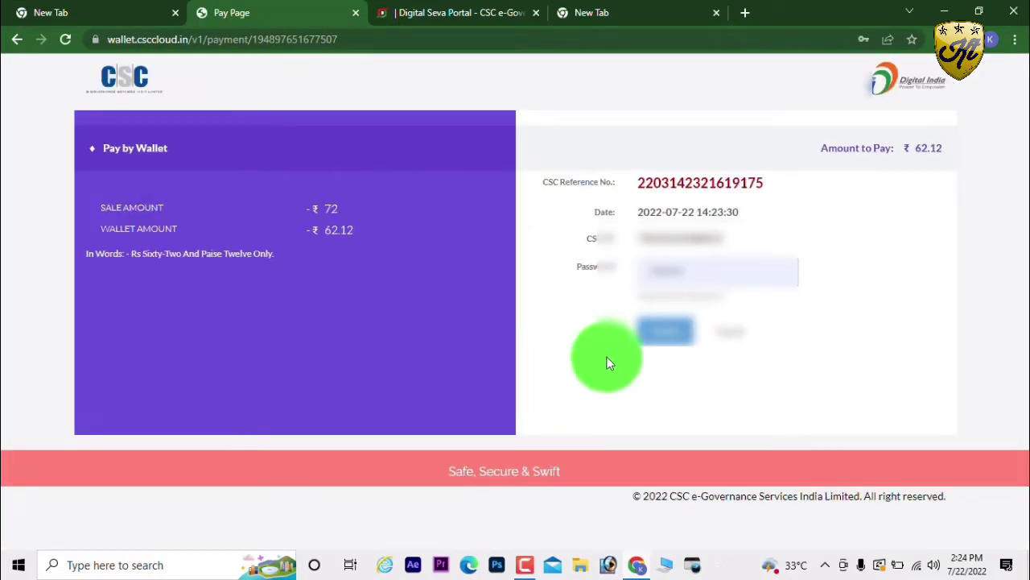
pyautogui.click(649, 350)
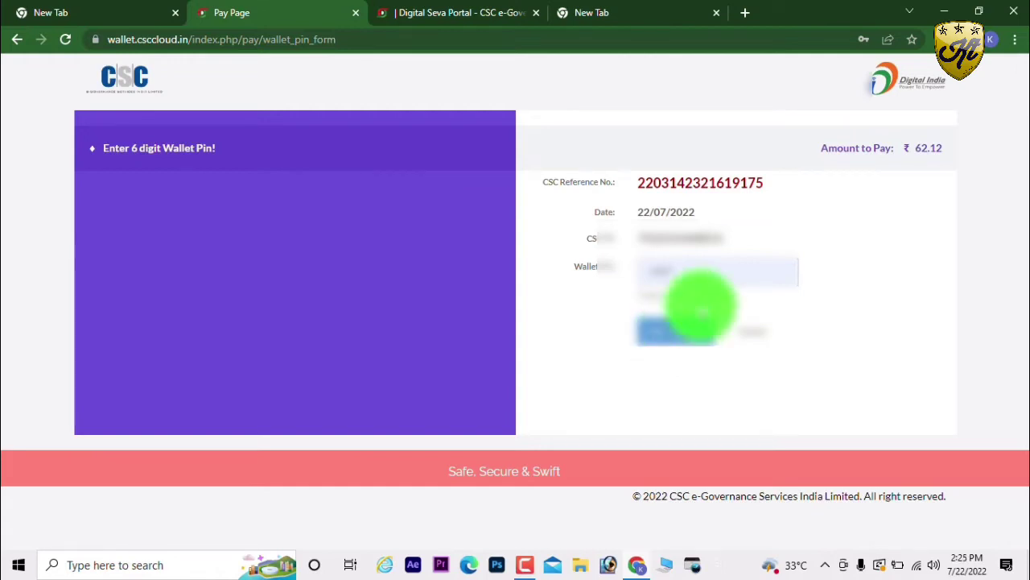
pyautogui.click(702, 274)
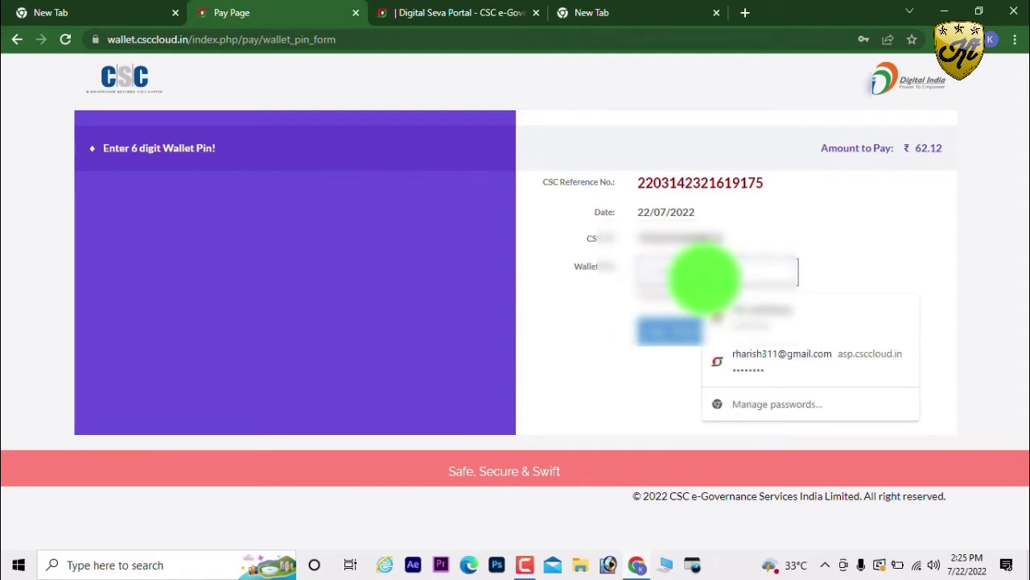
pyautogui.press('Escape')
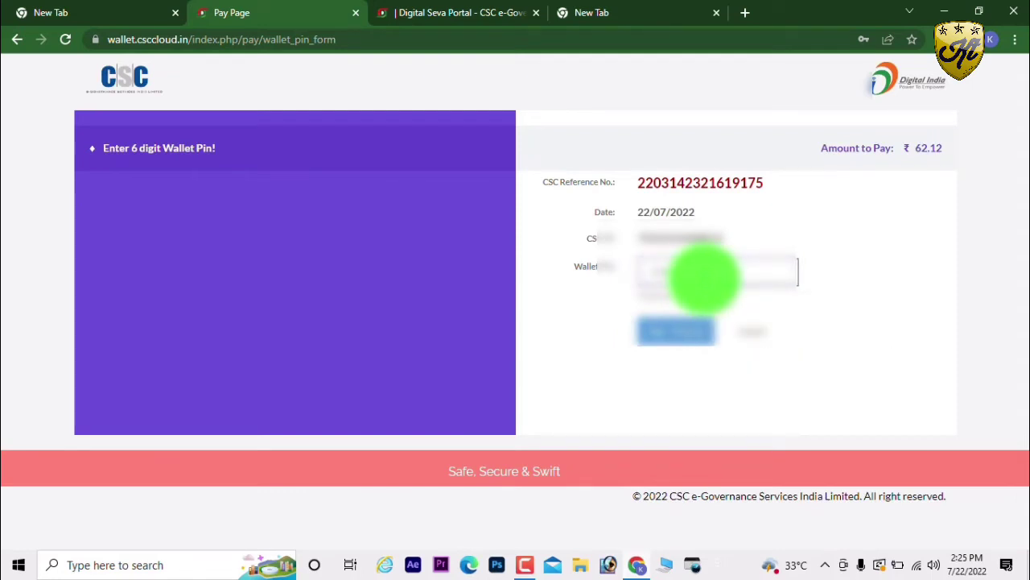
pyautogui.click(690, 339)
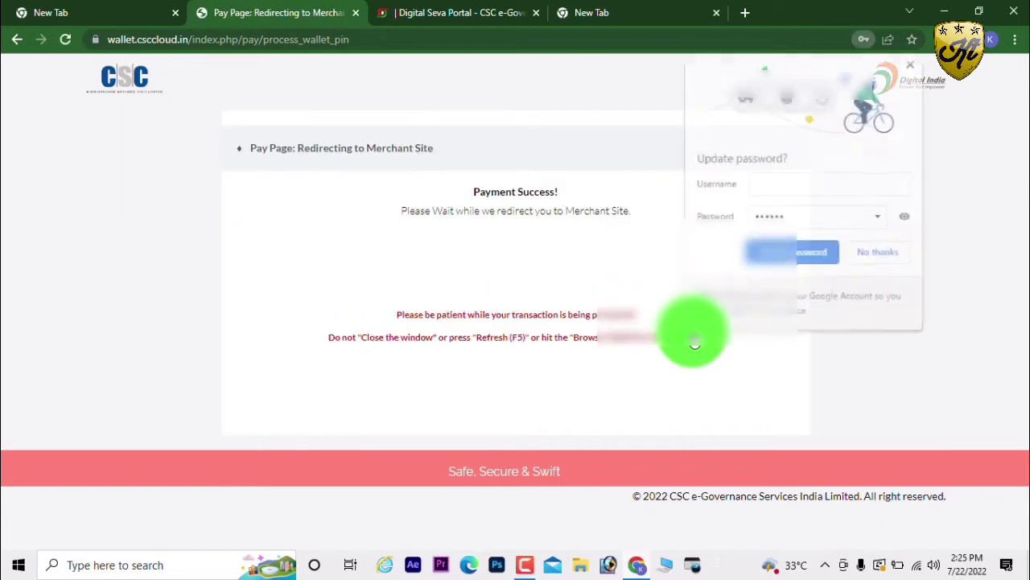
pyautogui.click(879, 252)
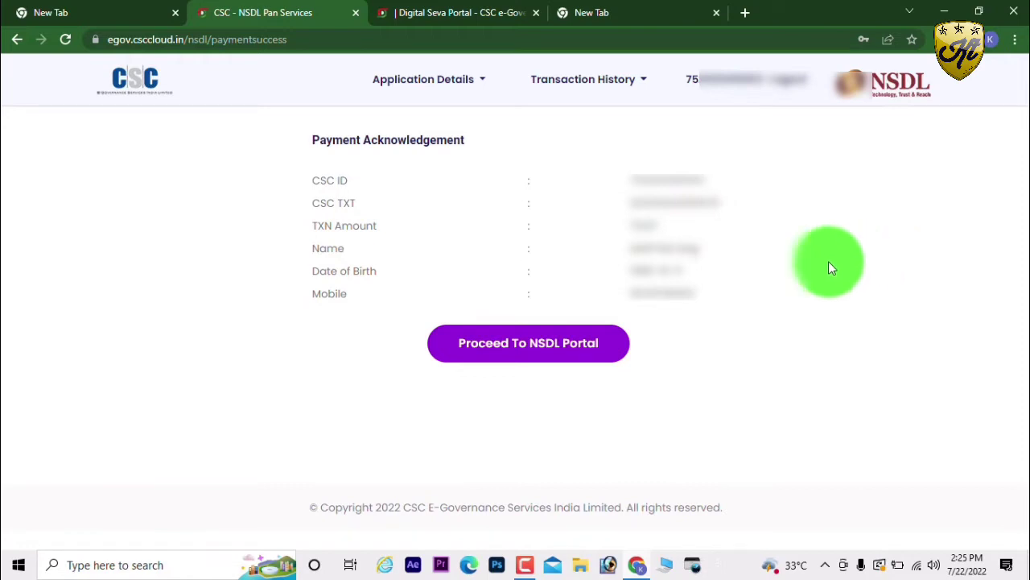
# Proceed to the NSDL portal and submit the e-KYC PAN form with the applicant's Aadhaar number, title, name, gender and Aadhaar consent
pyautogui.click(499, 354)
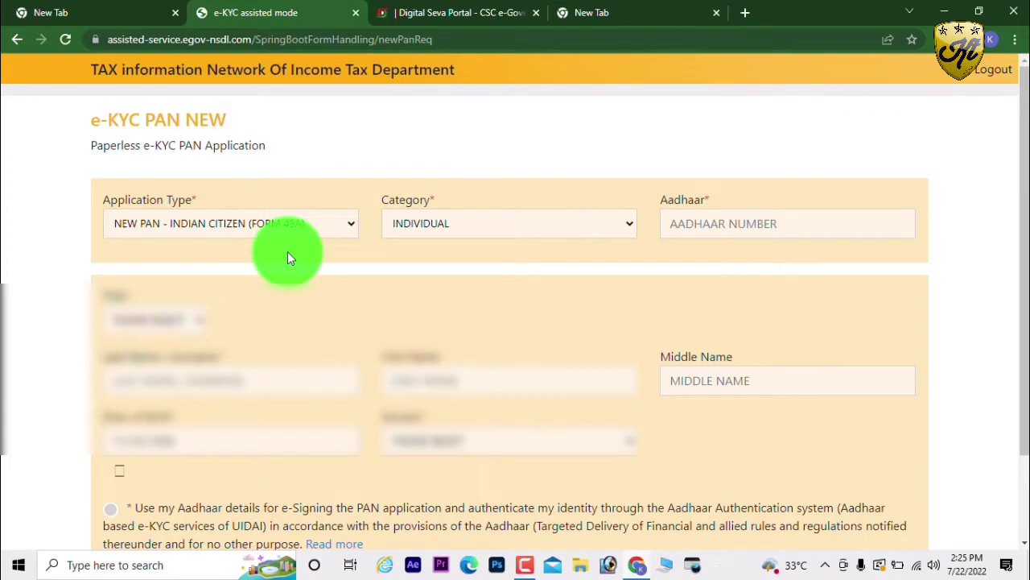
pyautogui.click(190, 319)
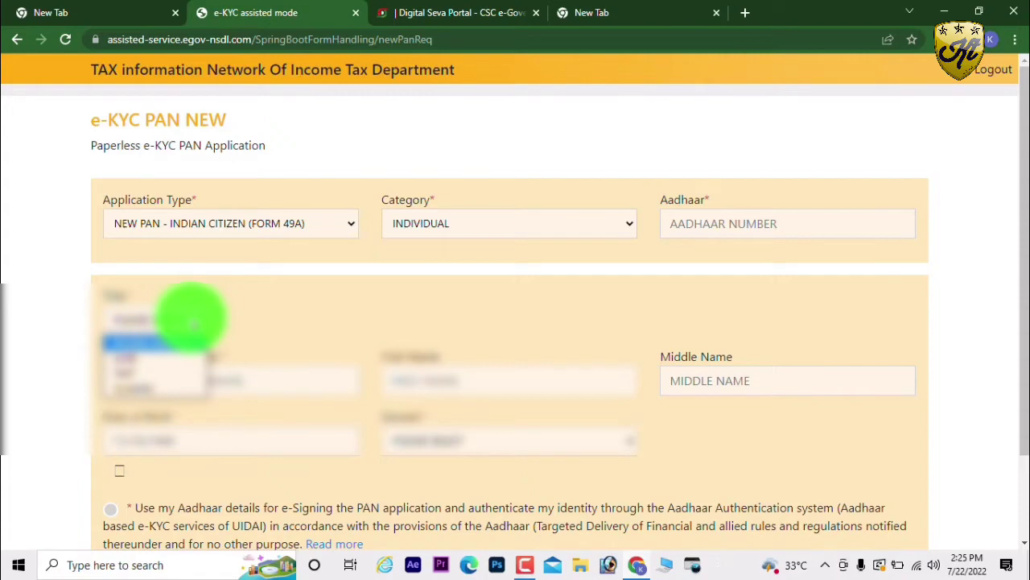
pyautogui.click(352, 299)
pyautogui.scroll(-2, 107, 416)
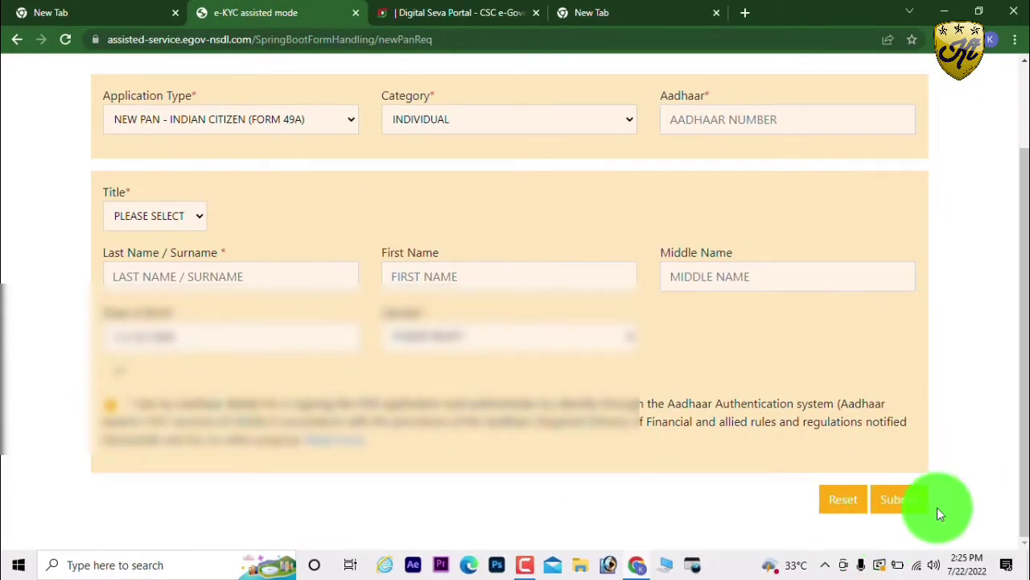
pyautogui.click(889, 501)
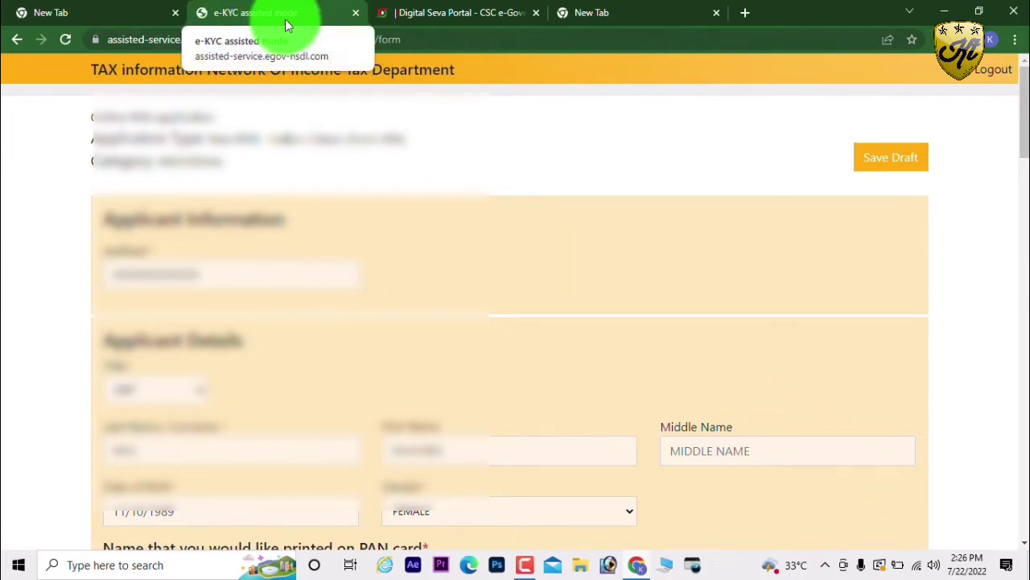
# Complete the applicant and parent details, including the father's last and first name, and continue to the other details
pyautogui.scroll(-2, 298, 183)
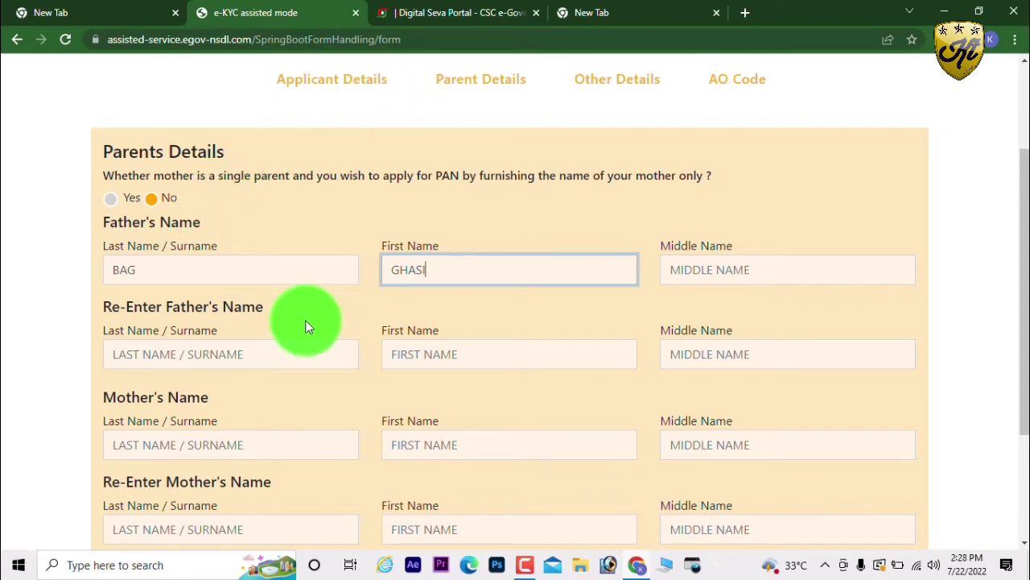
pyautogui.scroll(-2, 305, 326)
pyautogui.click(891, 505)
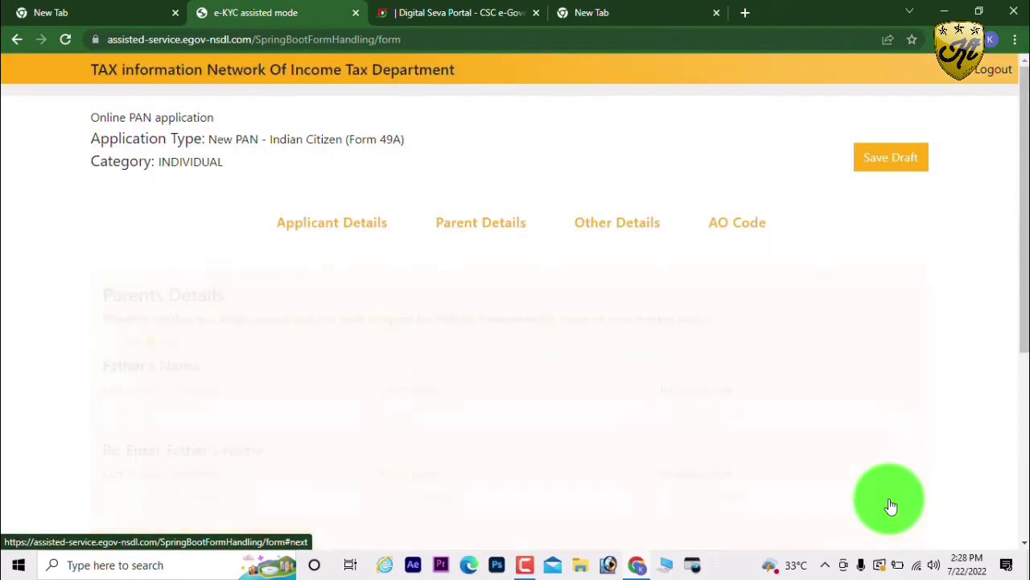
# Mark the source of income as No Income and set the telephone country code to INDIA(91)
pyautogui.scroll(-2, 636, 354)
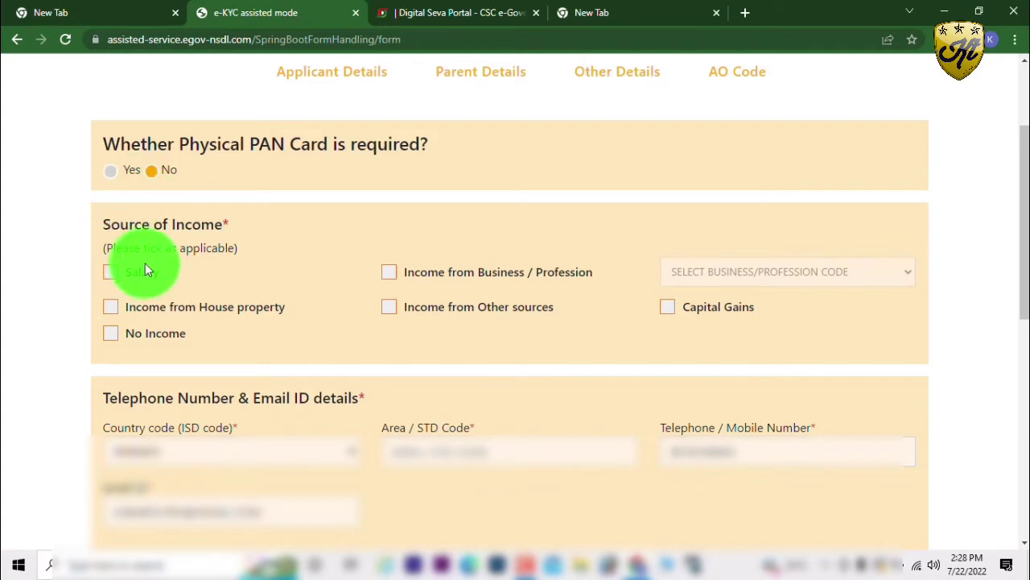
pyautogui.click(110, 335)
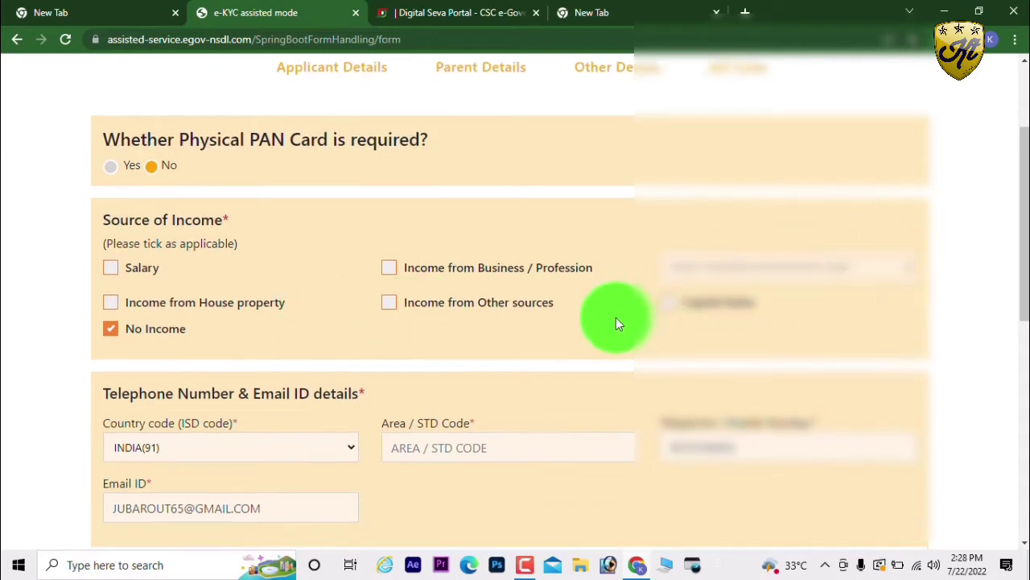
pyautogui.scroll(-4, 319, 324)
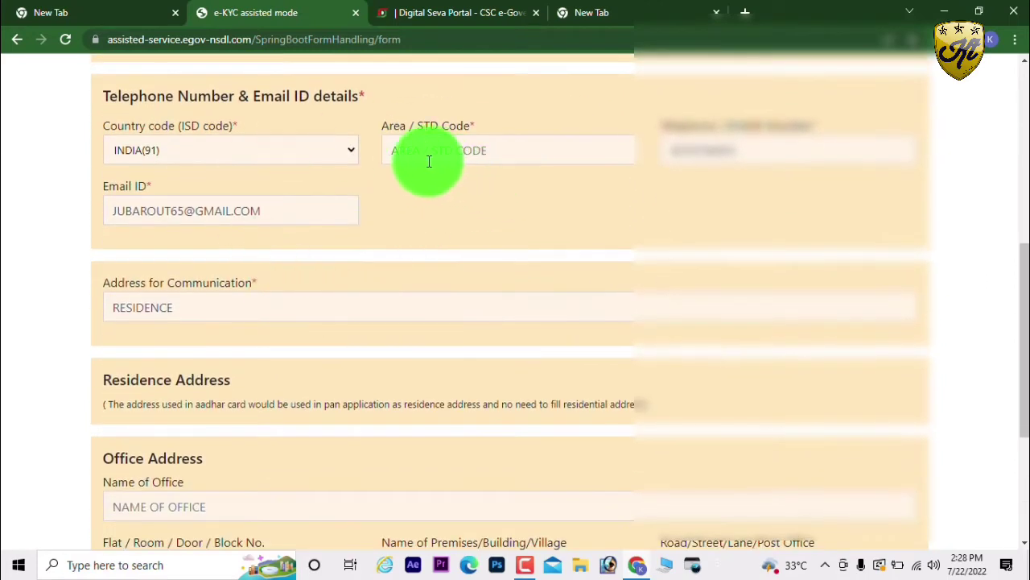
pyautogui.click(436, 155)
pyautogui.click(258, 148)
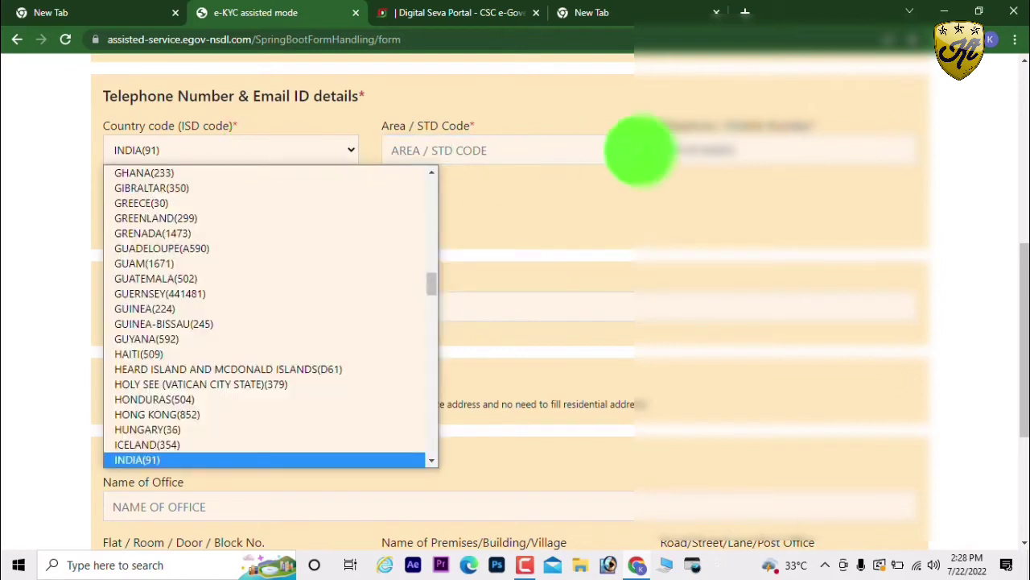
pyautogui.click(233, 457)
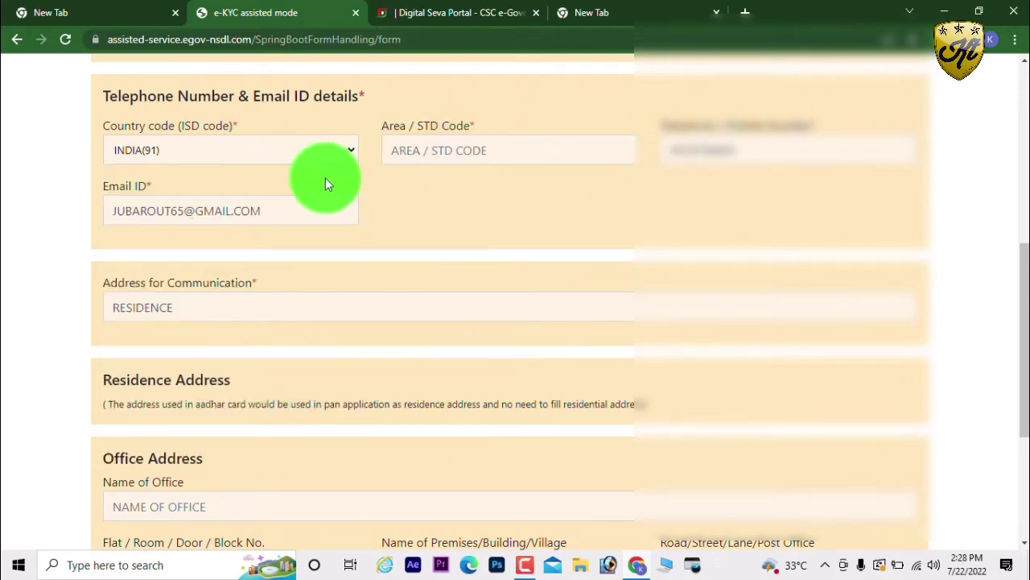
pyautogui.scroll(-3, 359, 284)
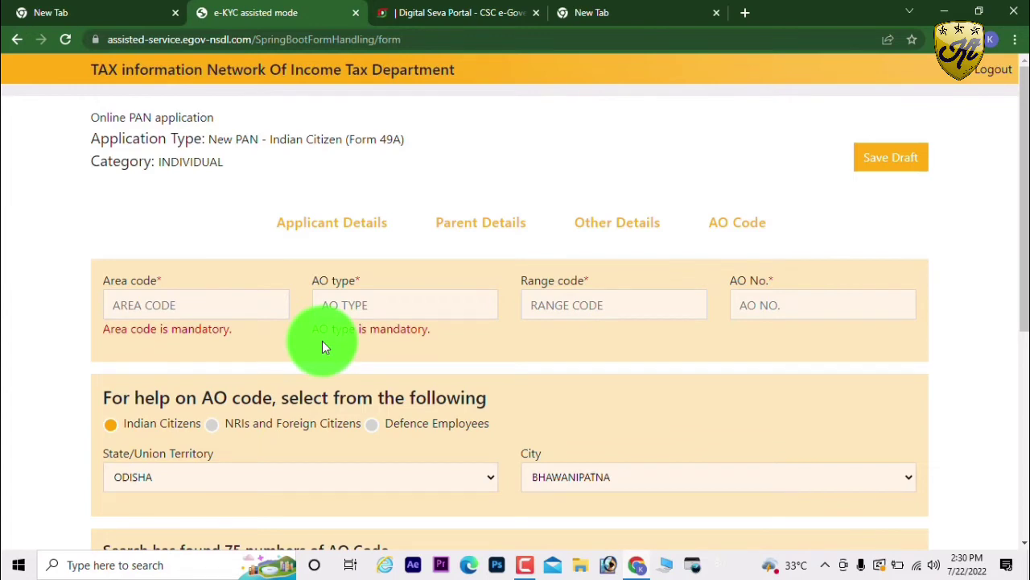
# Look up the AO codes for Indian Citizens with state ODISHA and city BHAWANIPATNA
pyautogui.click(110, 434)
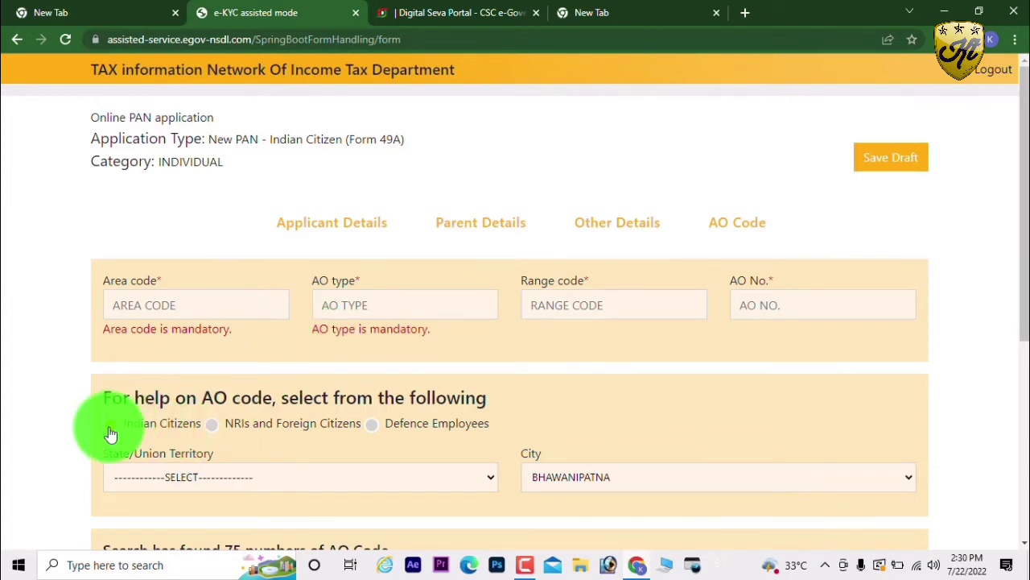
pyautogui.click(204, 480)
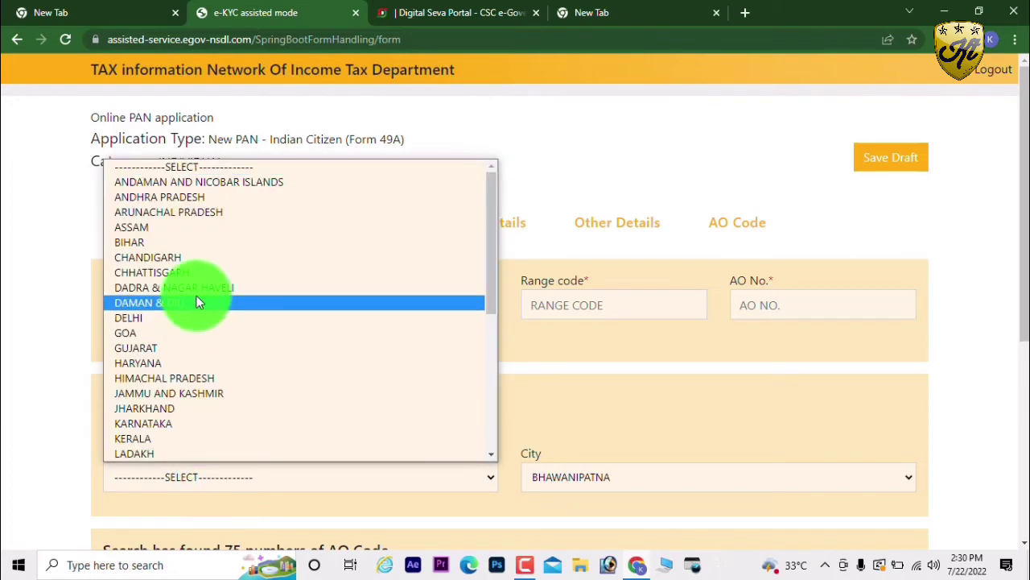
pyautogui.scroll(-4, 197, 296)
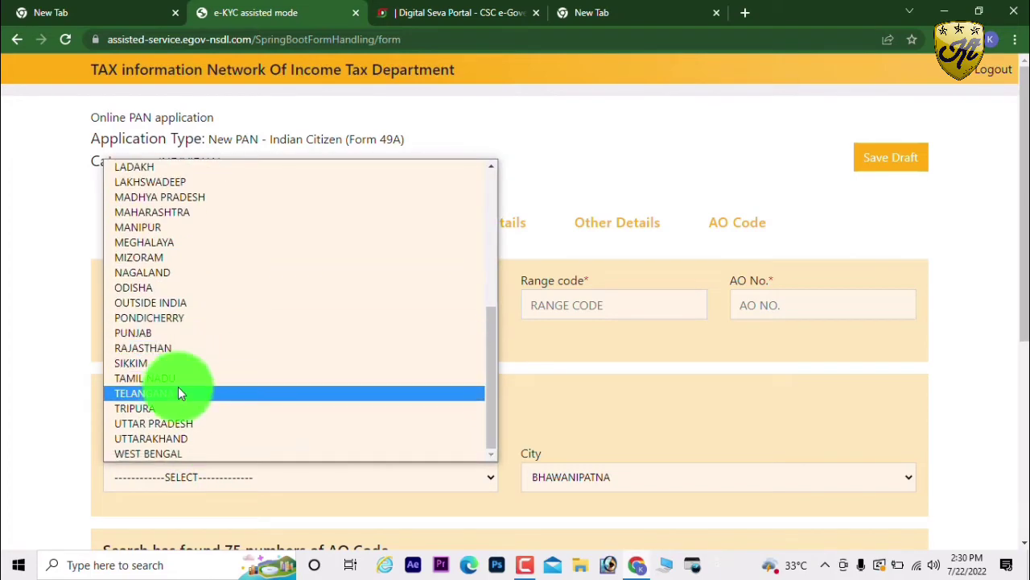
pyautogui.click(185, 287)
pyautogui.scroll(-2, 628, 431)
pyautogui.click(599, 326)
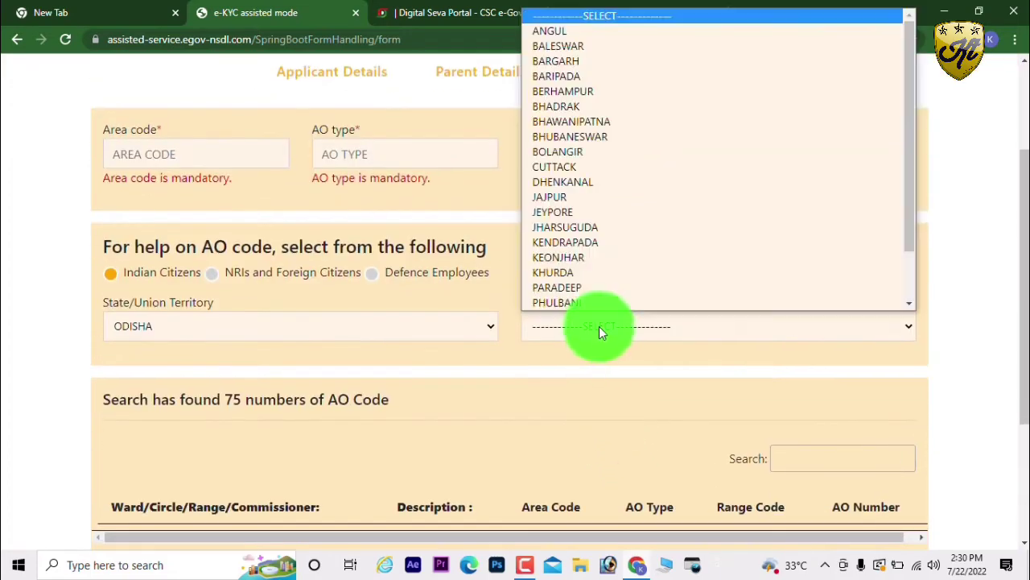
pyautogui.click(621, 130)
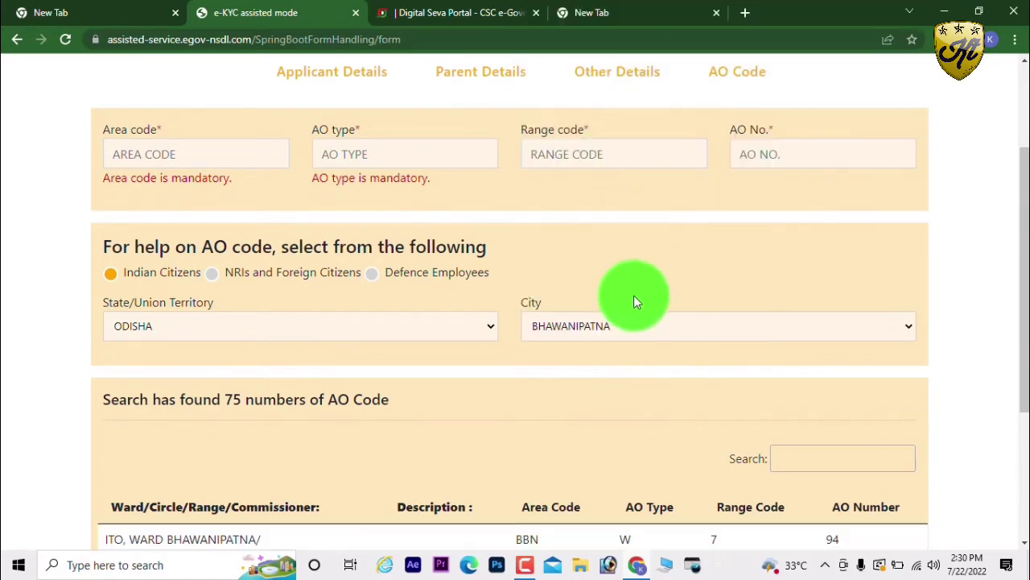
# Enter area code BBN and AO type W from the ITO, WARD BHAWANIPATNA entry
pyautogui.scroll(-3, 632, 294)
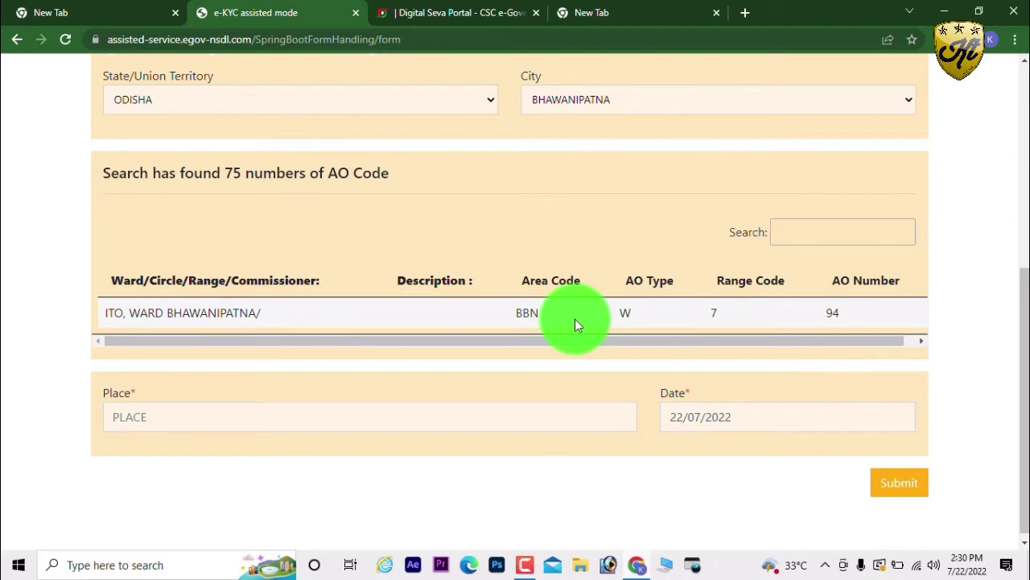
pyautogui.scroll(5, 559, 319)
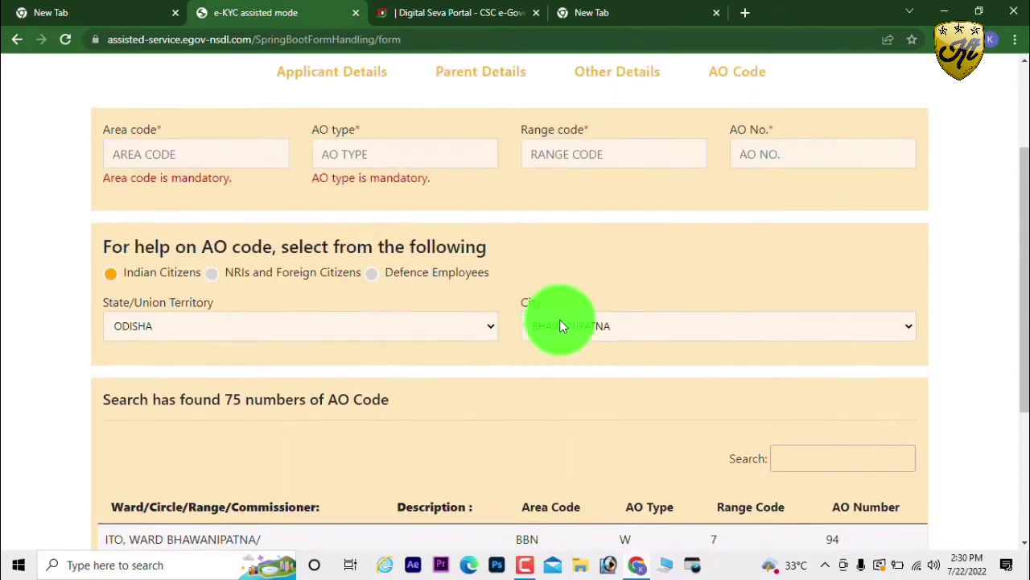
pyautogui.click(216, 304)
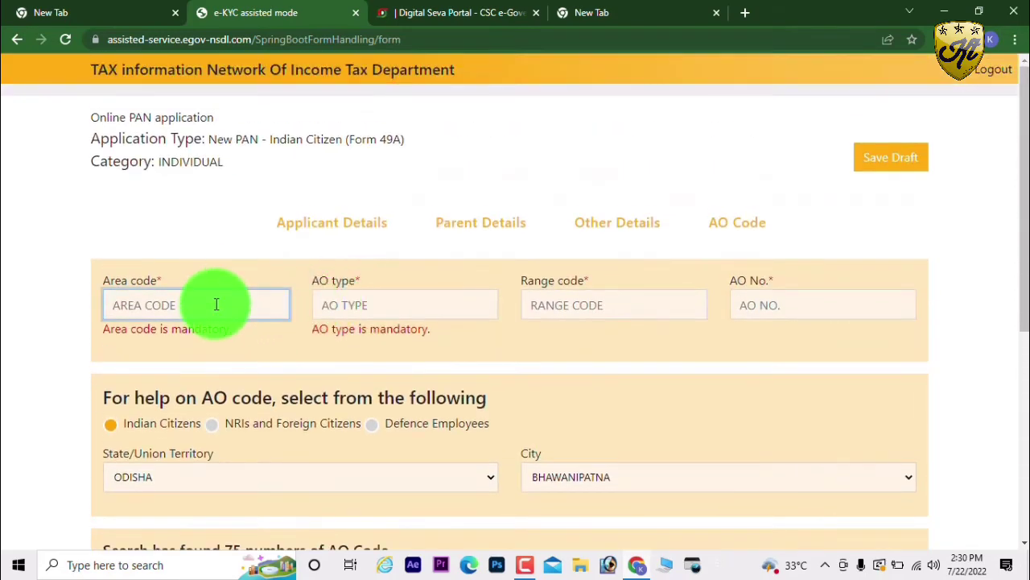
pyautogui.write('BBN')
pyautogui.scroll(-5, 216, 304)
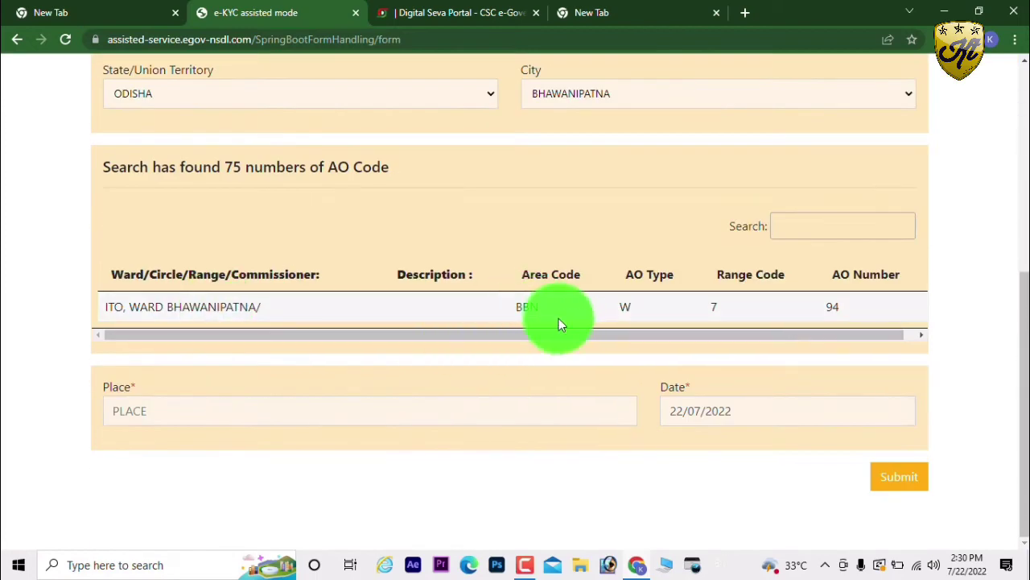
pyautogui.scroll(5, 565, 324)
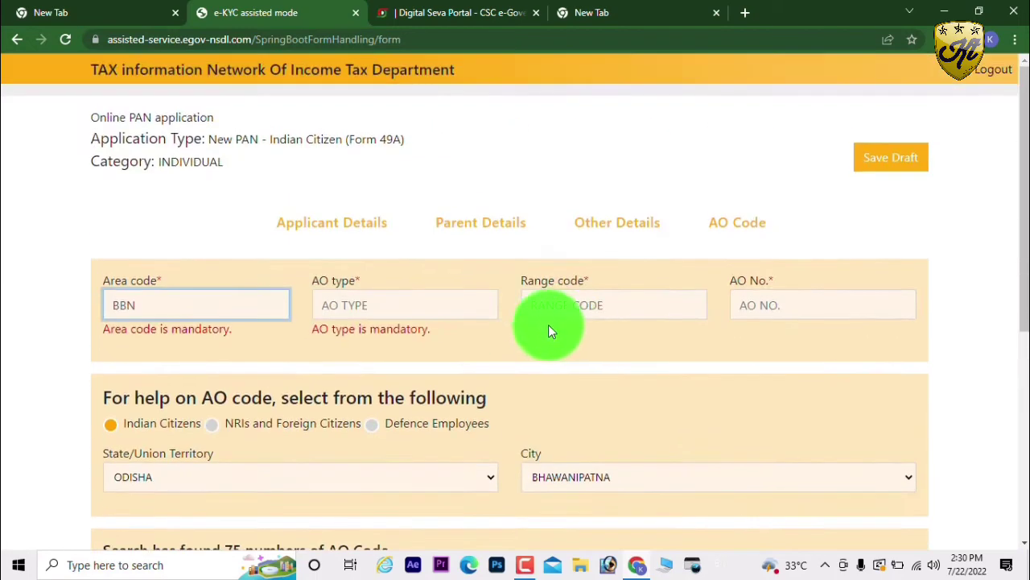
pyautogui.click(431, 303)
pyautogui.write('W')
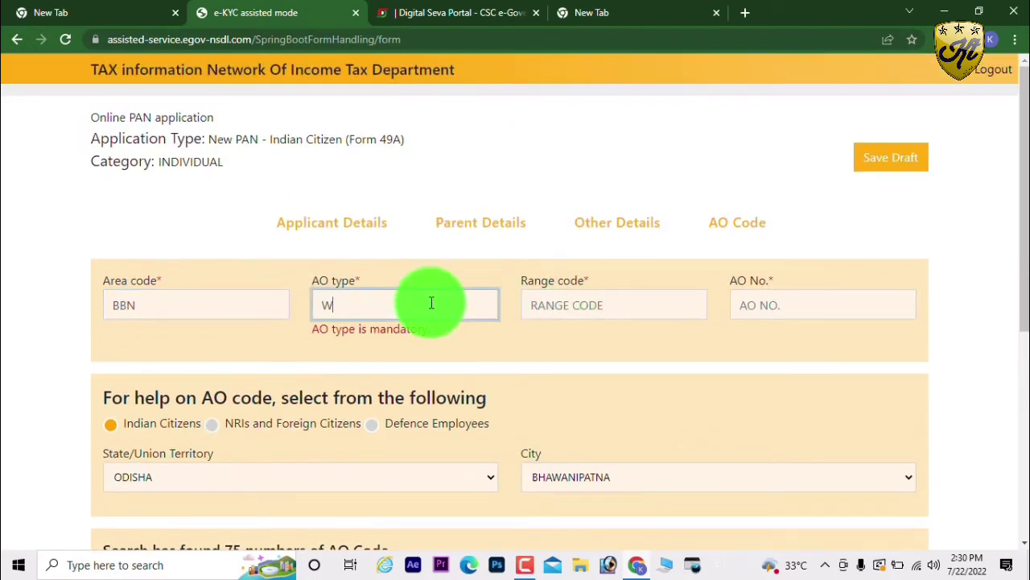
# Enter range code 7 and AO No. 94 from the same ward entry
pyautogui.click(574, 308)
pyautogui.write('7')
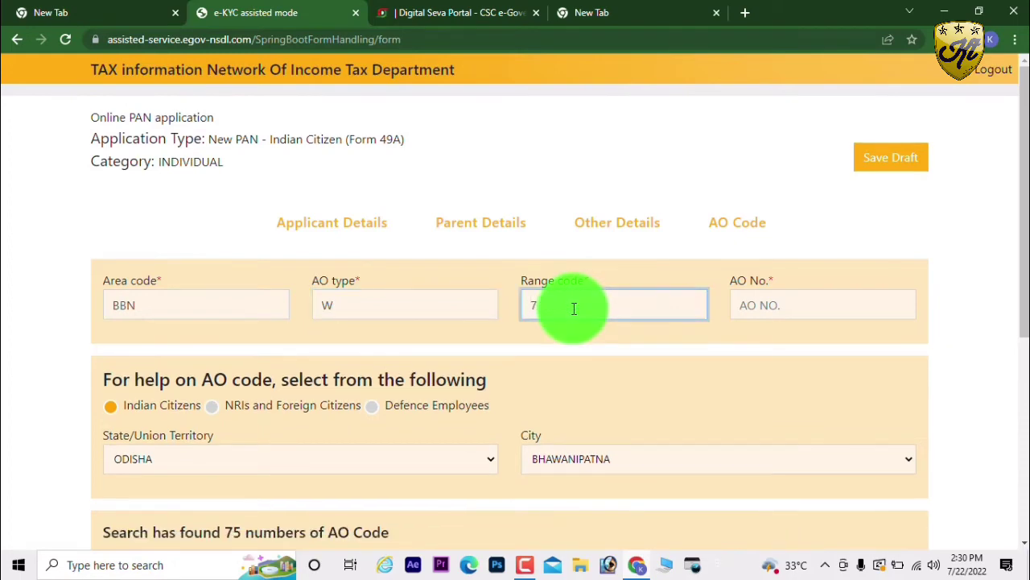
pyautogui.scroll(-5, 572, 322)
pyautogui.scroll(5, 781, 348)
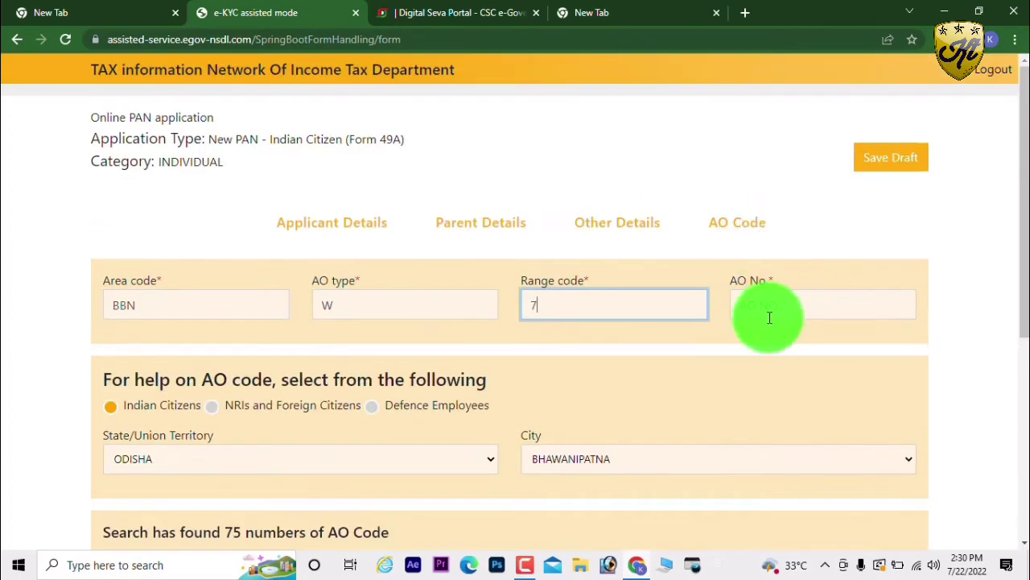
pyautogui.click(767, 315)
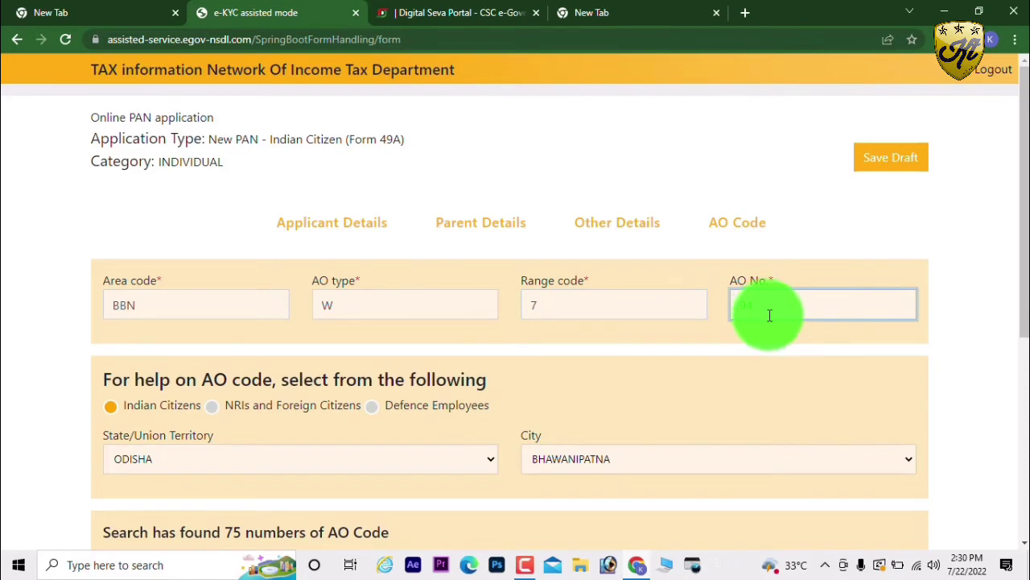
# Fill in the place of application and submit the completed PAN form
pyautogui.scroll(-4, 724, 330)
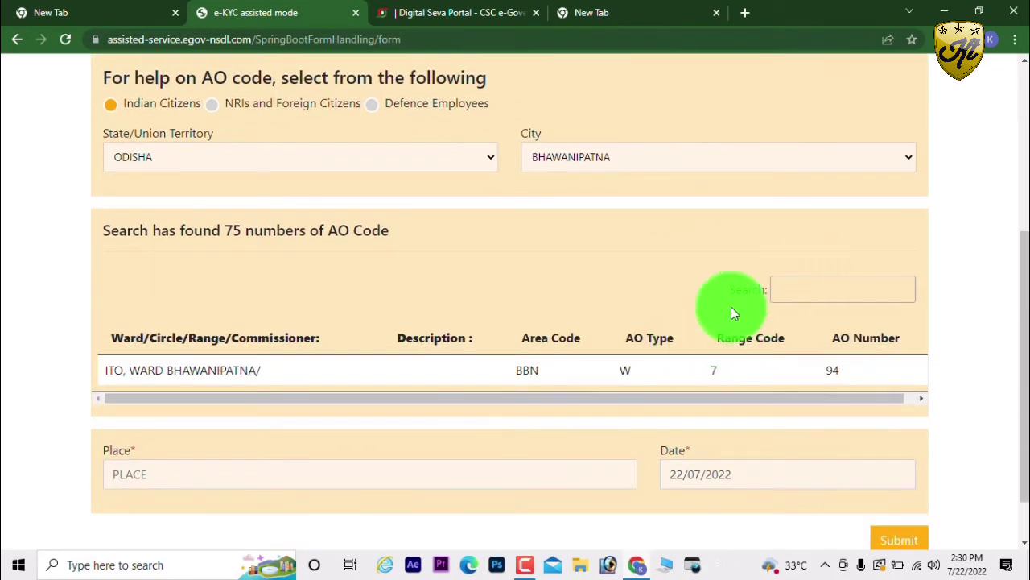
pyautogui.scroll(-1, 483, 444)
pyautogui.click(297, 408)
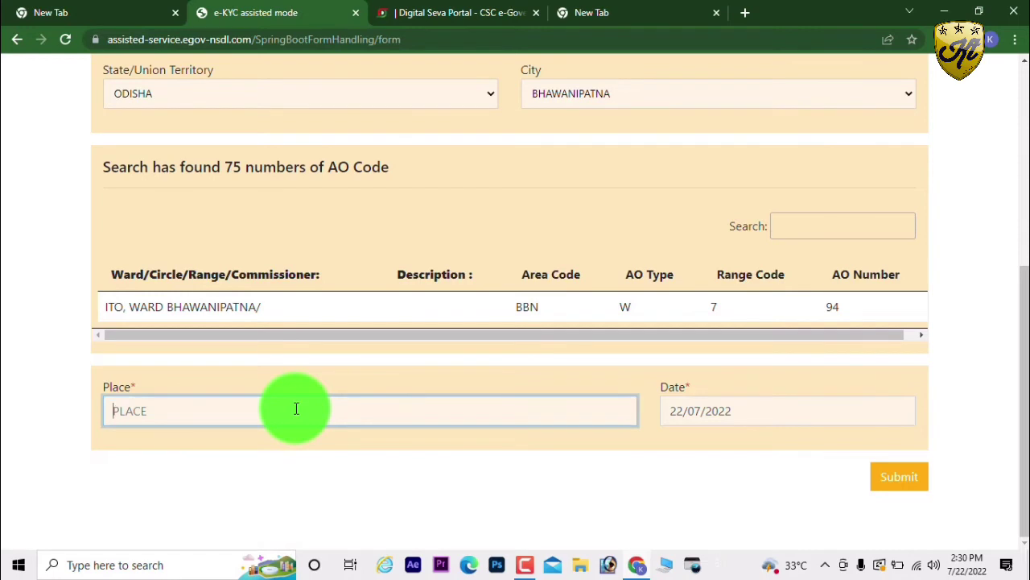
pyautogui.write('MOHANPUR')
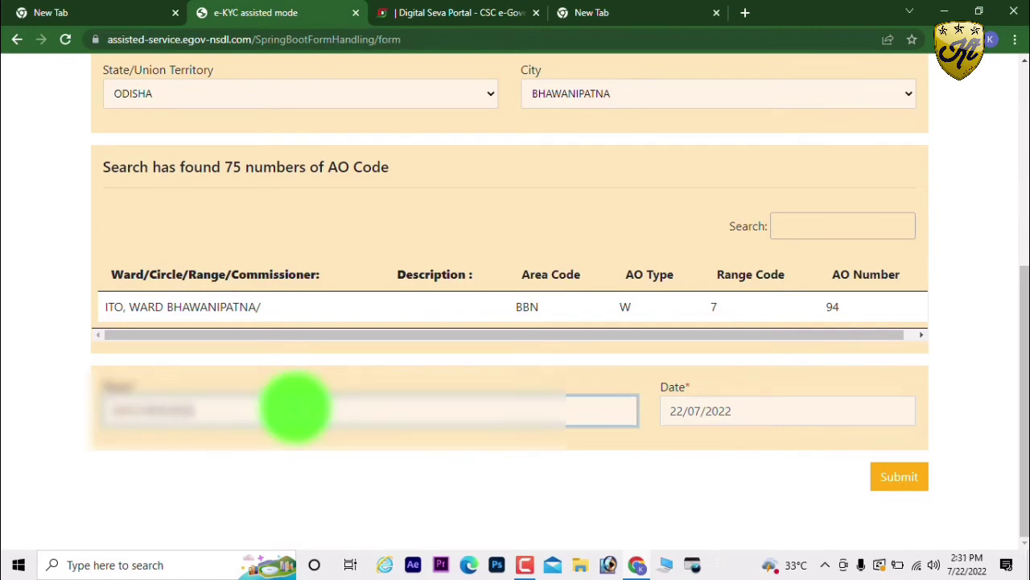
pyautogui.click(894, 476)
# Review the applicant, parent, address and AO code details on the confirmation page and confirm the application
pyautogui.scroll(10, 782, 154)
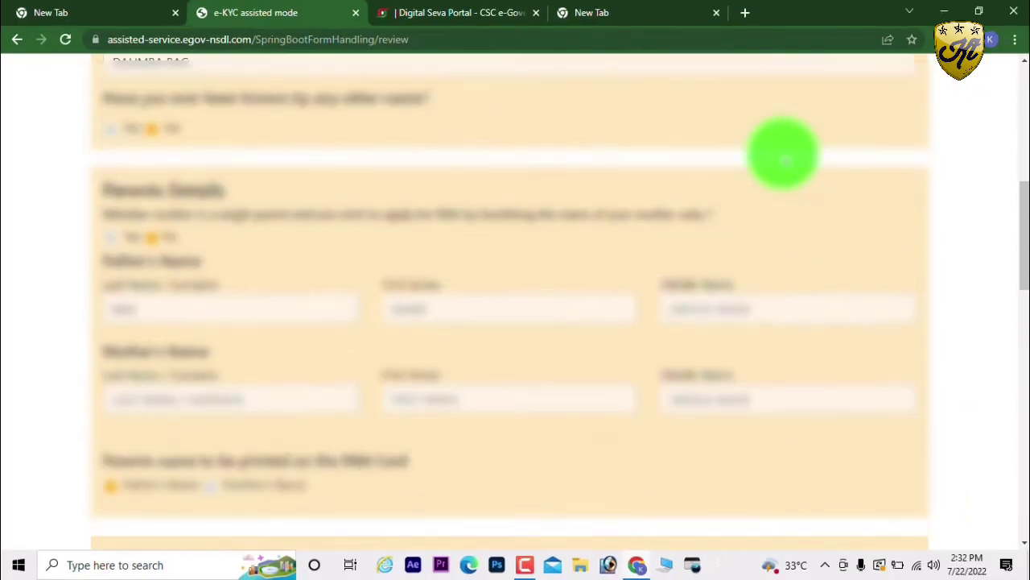
pyautogui.scroll(2, 781, 154)
pyautogui.scroll(4, 782, 154)
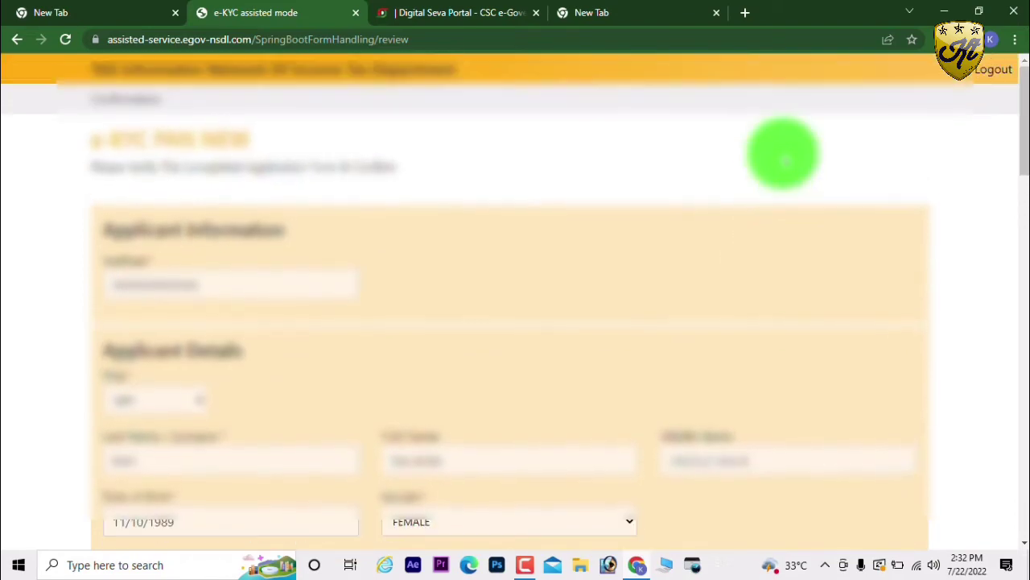
pyautogui.scroll(-10, 781, 154)
pyautogui.scroll(-10, 782, 153)
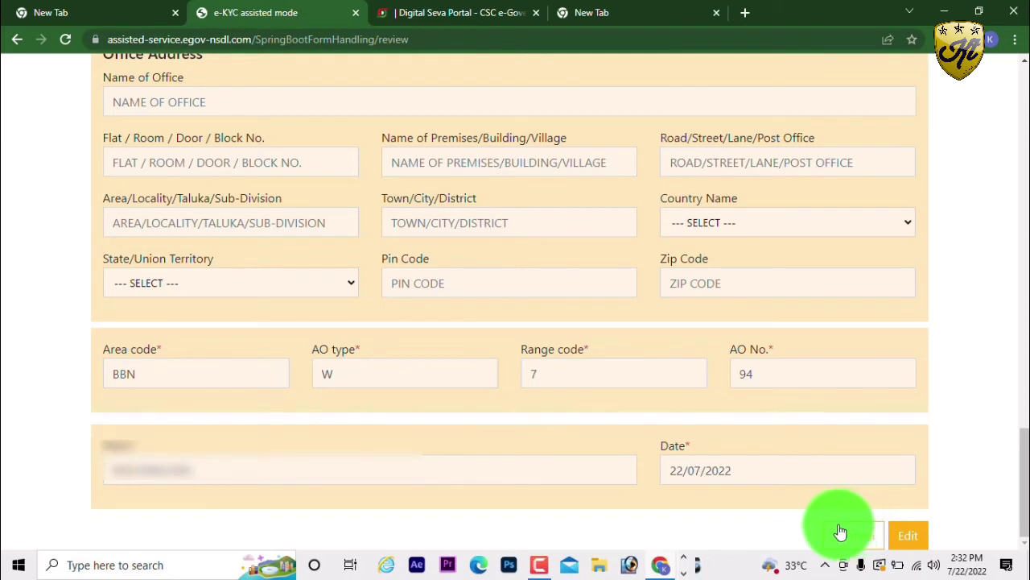
pyautogui.click(859, 539)
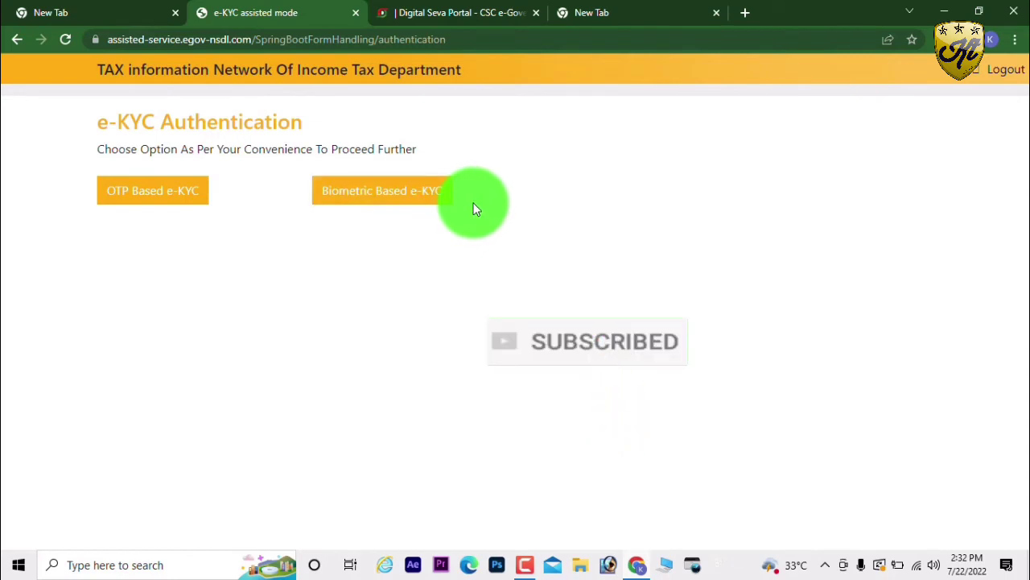
# Choose biometric based e-KYC authentication and select MANTRA as the fingerprint device, acknowledging the device discovery message
pyautogui.click(443, 195)
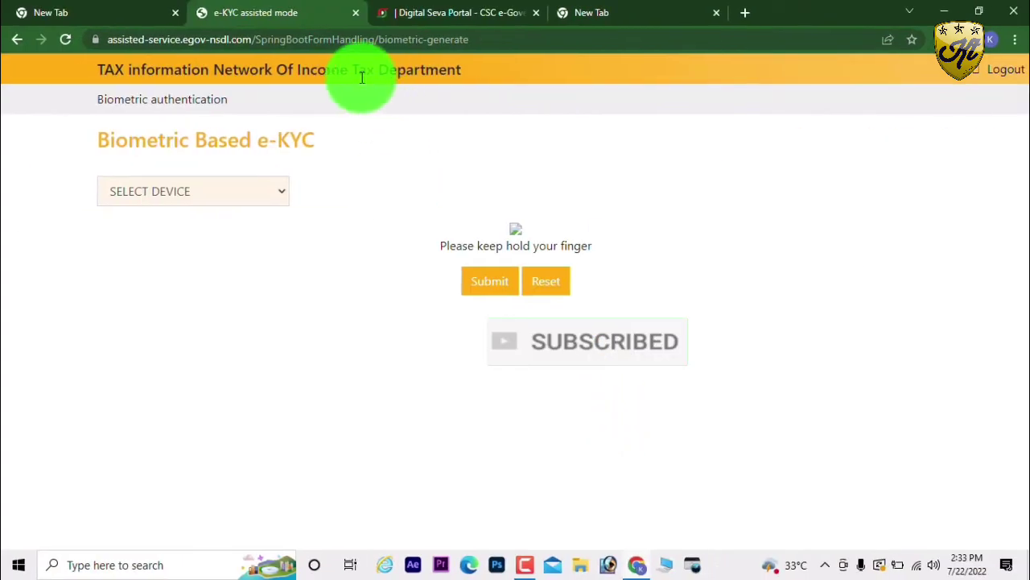
pyautogui.click(270, 196)
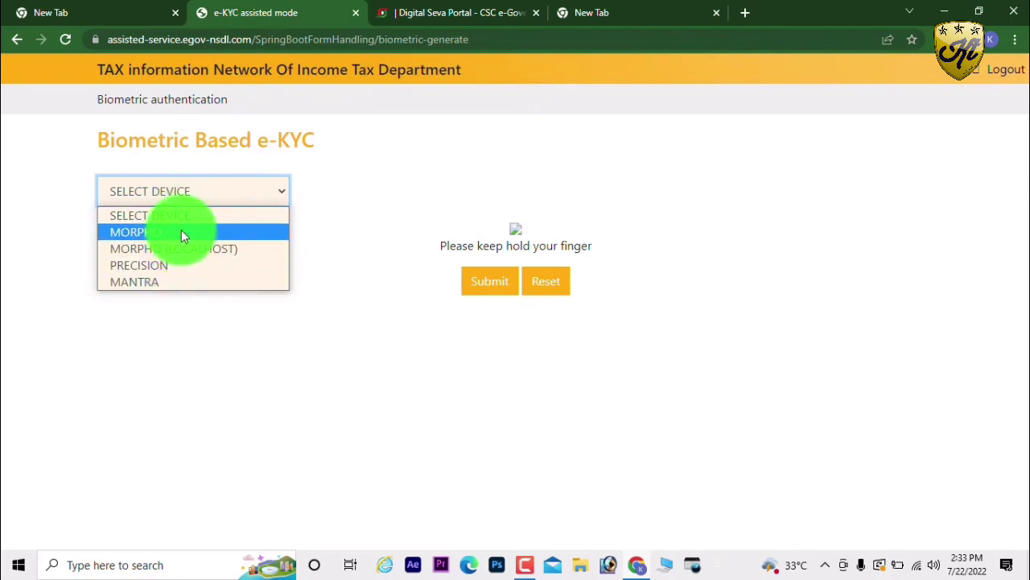
pyautogui.click(155, 290)
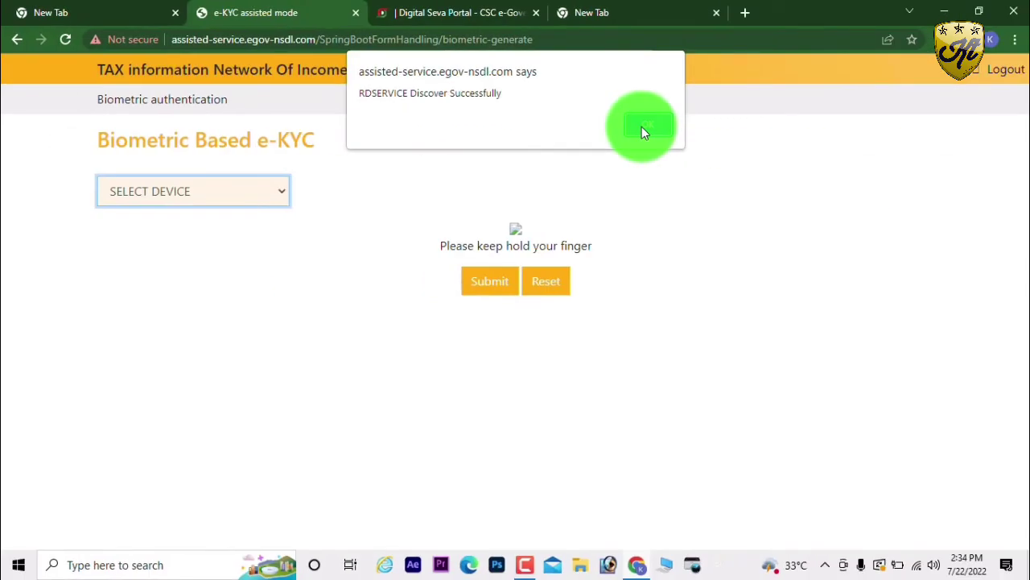
pyautogui.click(641, 126)
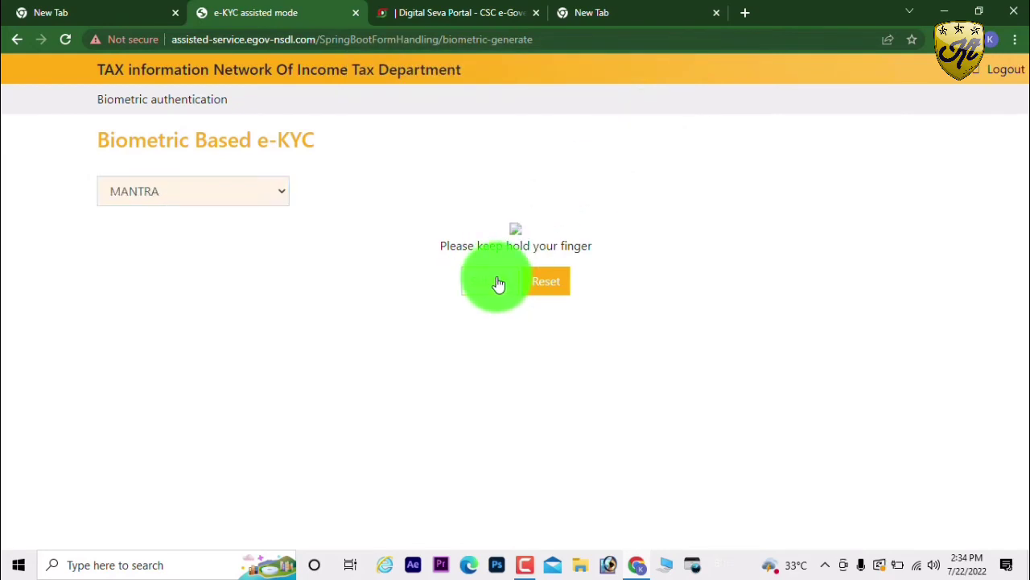